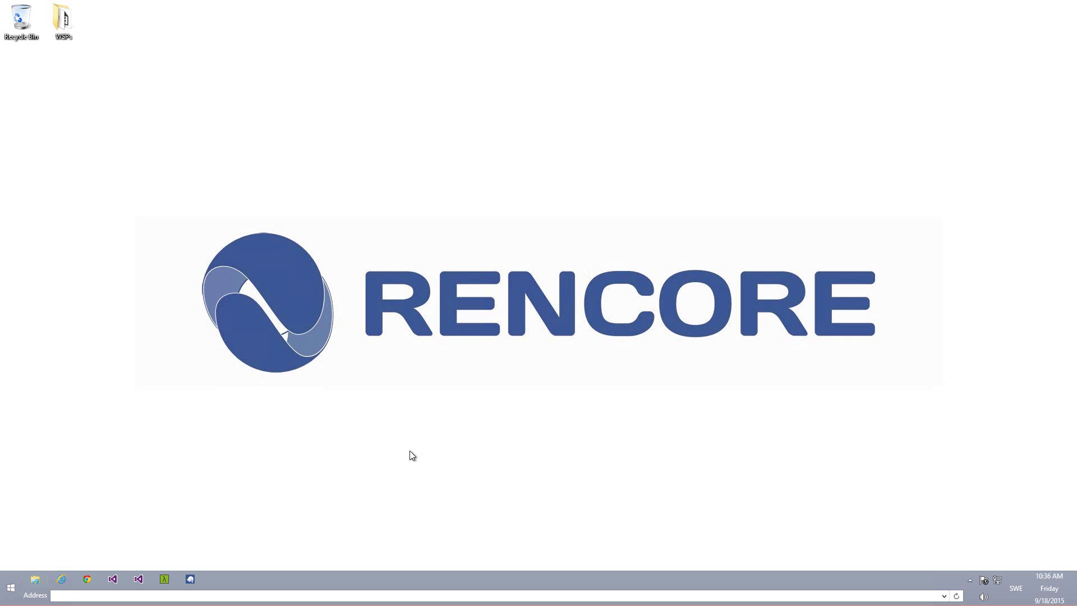
Launch SPCAF SharePoint Code Analysis by searching 'spc' on the Windows 8.1 Start screen.
{"action": "left_click", "coordinate": [10, 595]}
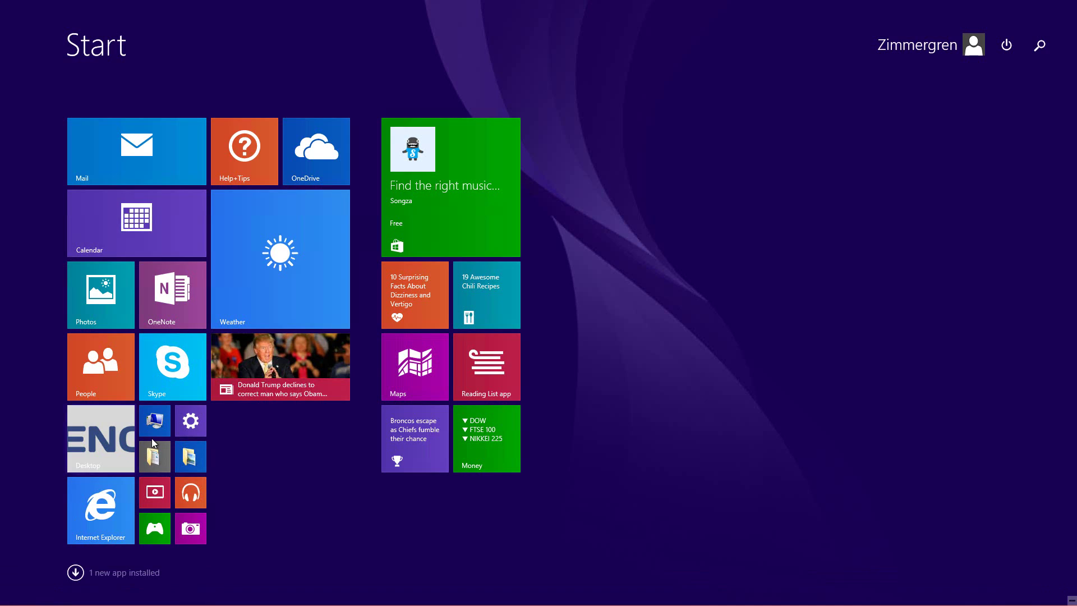
{"action": "type", "text": "spcAF SharePoint Code Analysis"}
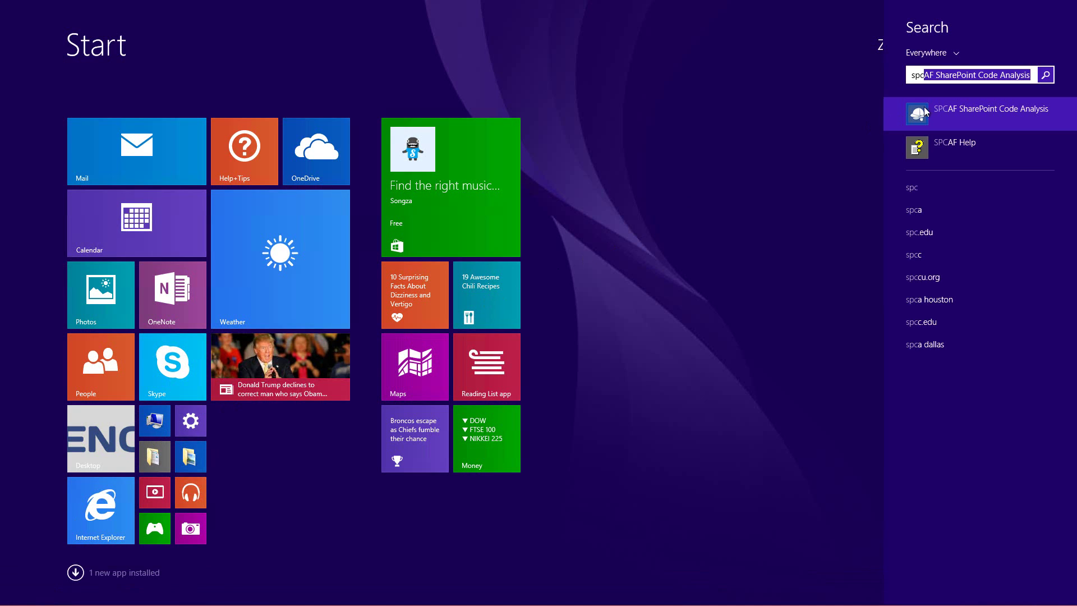
{"action": "left_click", "coordinate": [939, 111]}
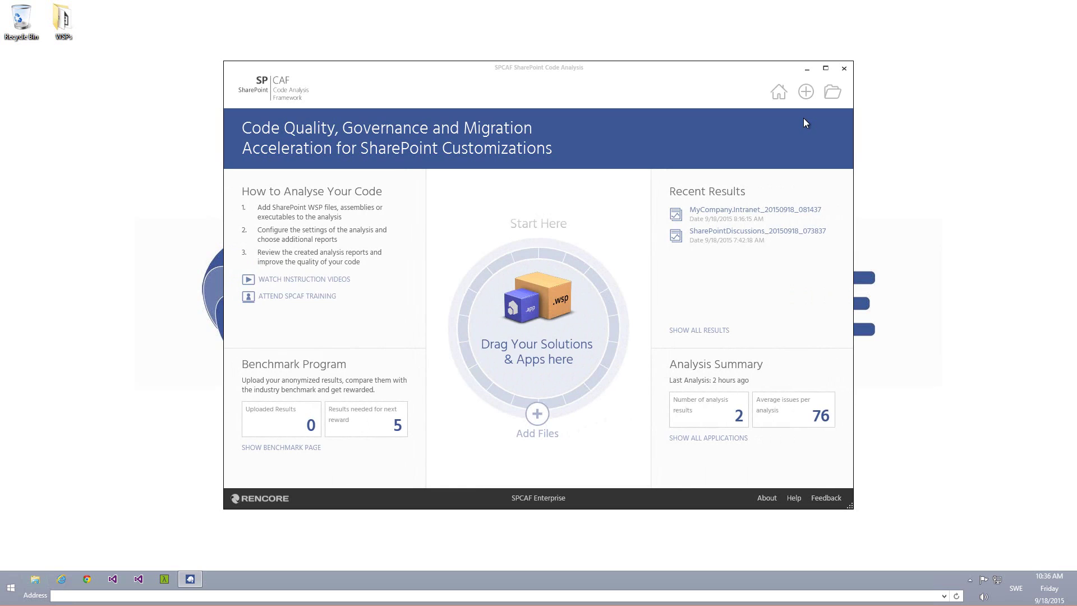
Maximize SPCAF and, in Add Files sorted by type, select the four MyCompany.Intranet WSPs.
{"action": "double_click", "coordinate": [660, 67]}
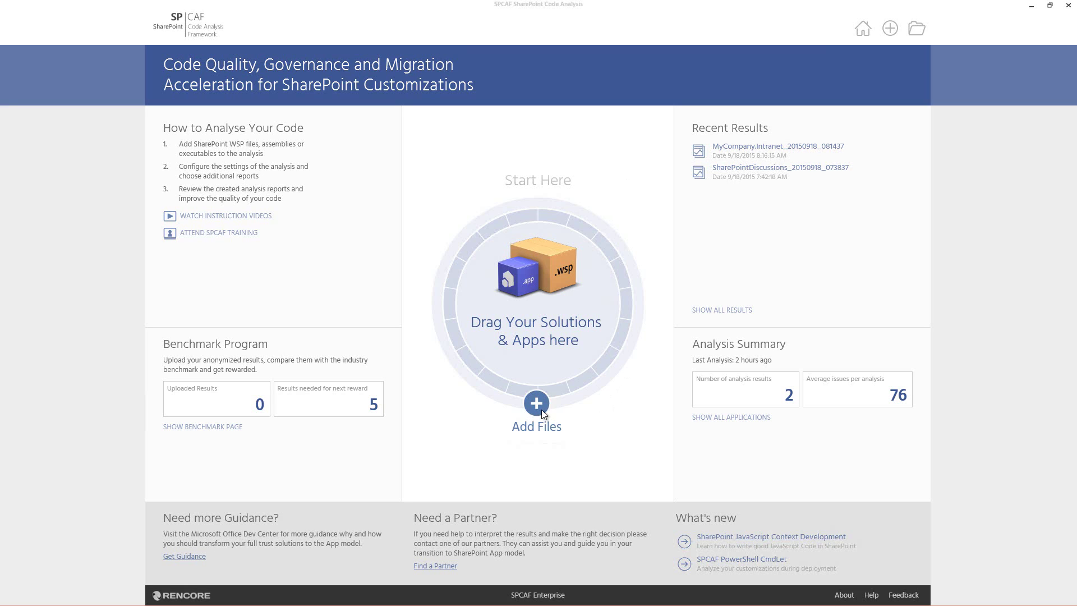
{"action": "left_click", "coordinate": [541, 410]}
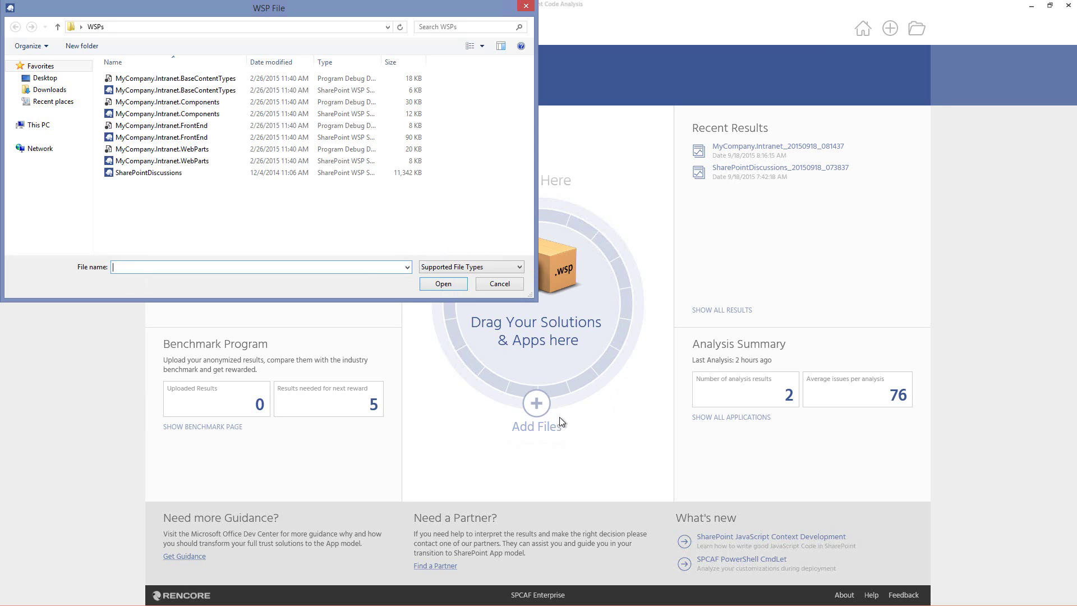
{"action": "left_click", "coordinate": [327, 64]}
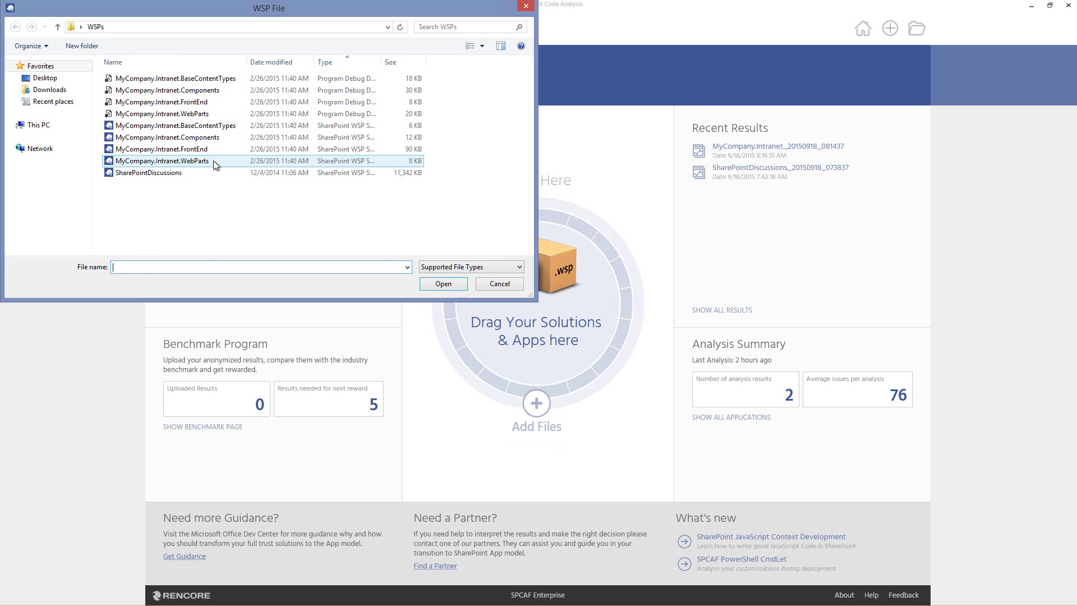
{"action": "left_click", "coordinate": [214, 161]}
{"action": "left_click", "coordinate": [194, 137], "text": "ctrl"}
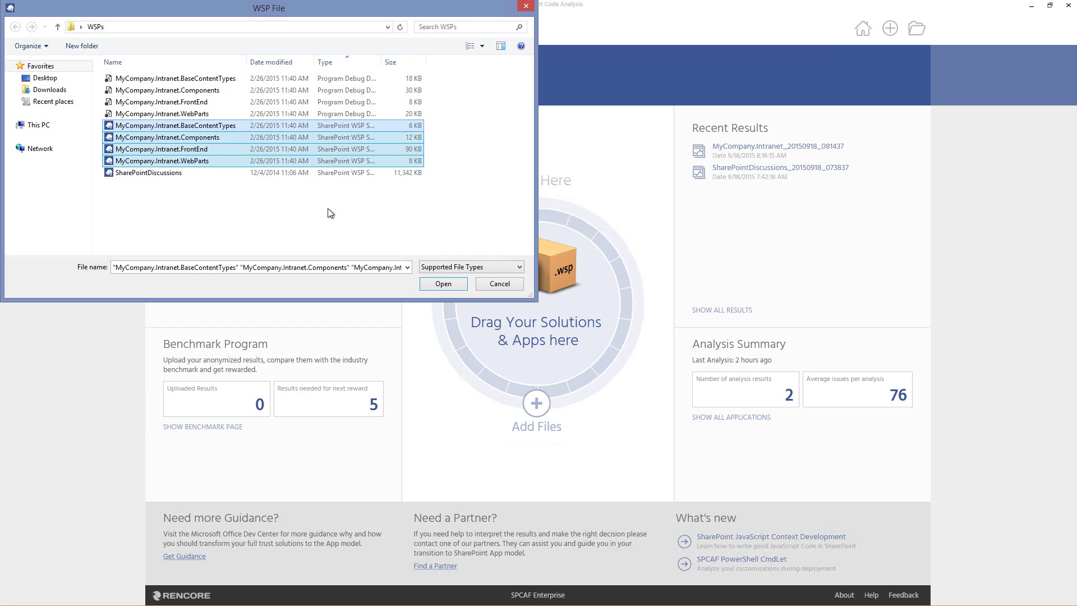
Add the four WSP packages and enable Word Document (DOCX) reporting alongside HTML.
{"action": "left_click", "coordinate": [443, 284]}
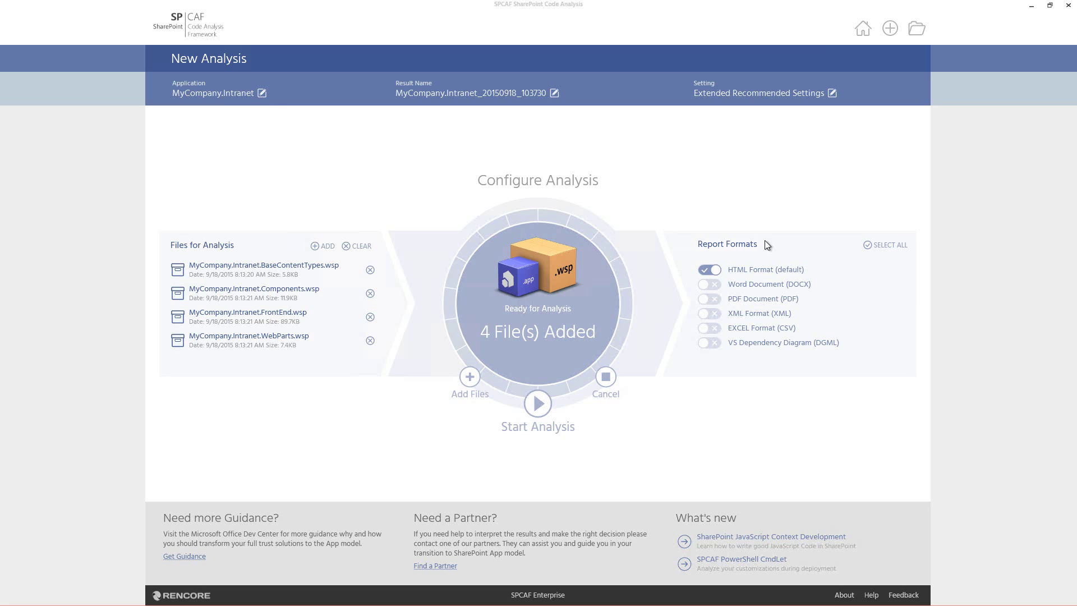
{"action": "left_click", "coordinate": [734, 288]}
{"action": "left_click", "coordinate": [736, 89]}
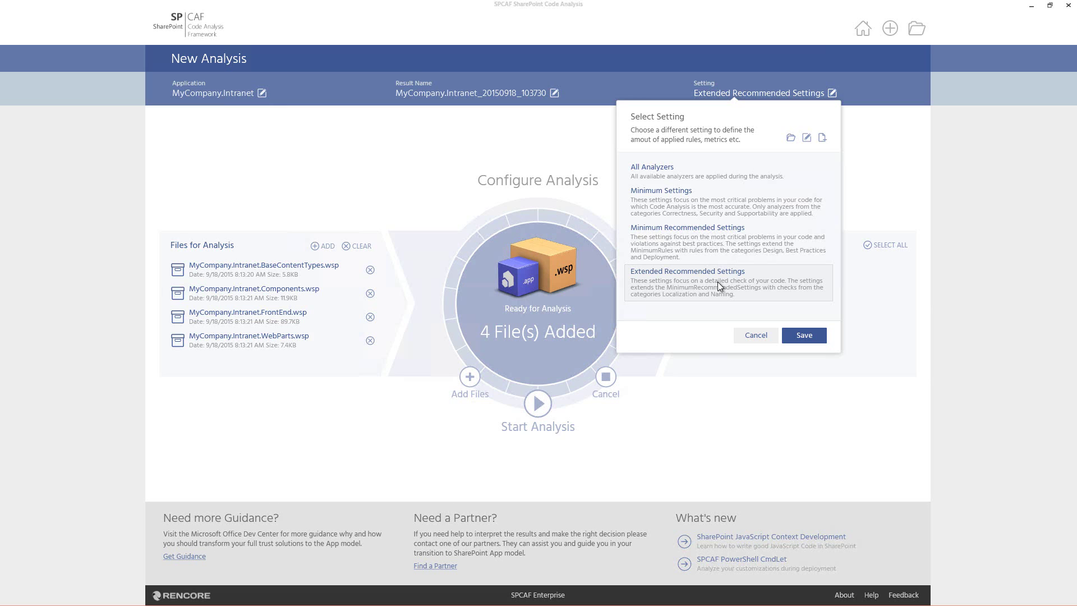
{"action": "left_click", "coordinate": [817, 333]}
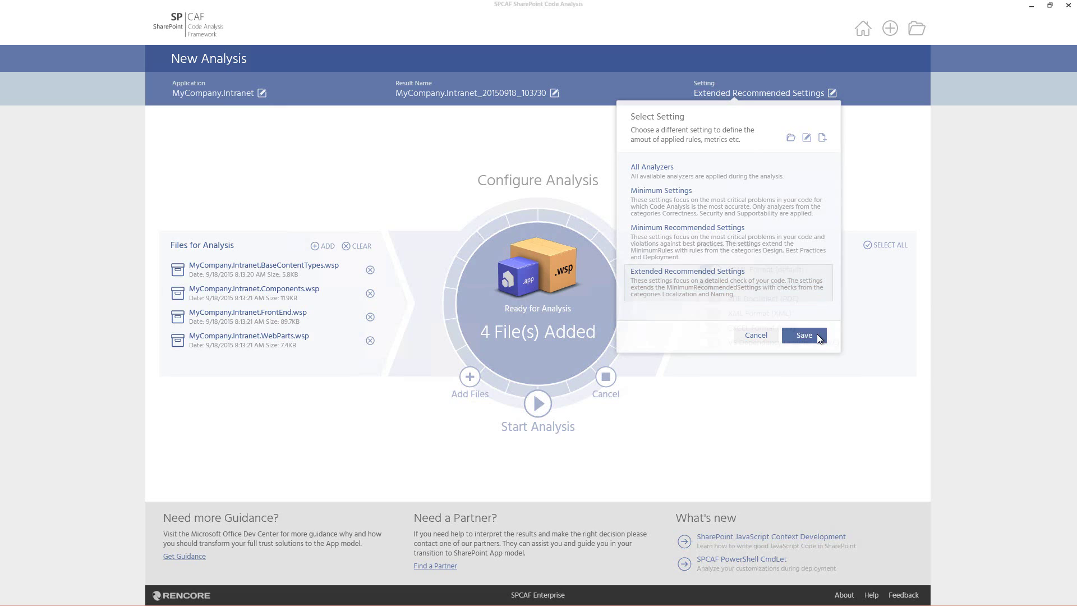
Run the analysis, then view the Summary and Code Quality reports (4 critical errors, 69 warnings).
{"action": "left_click", "coordinate": [542, 403]}
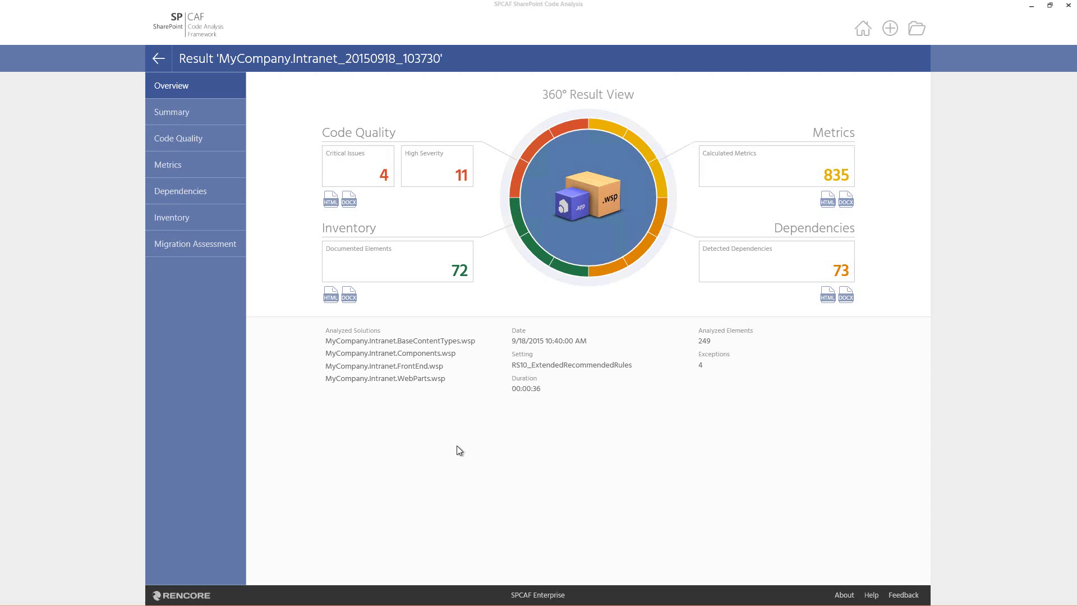
{"action": "left_click", "coordinate": [203, 110]}
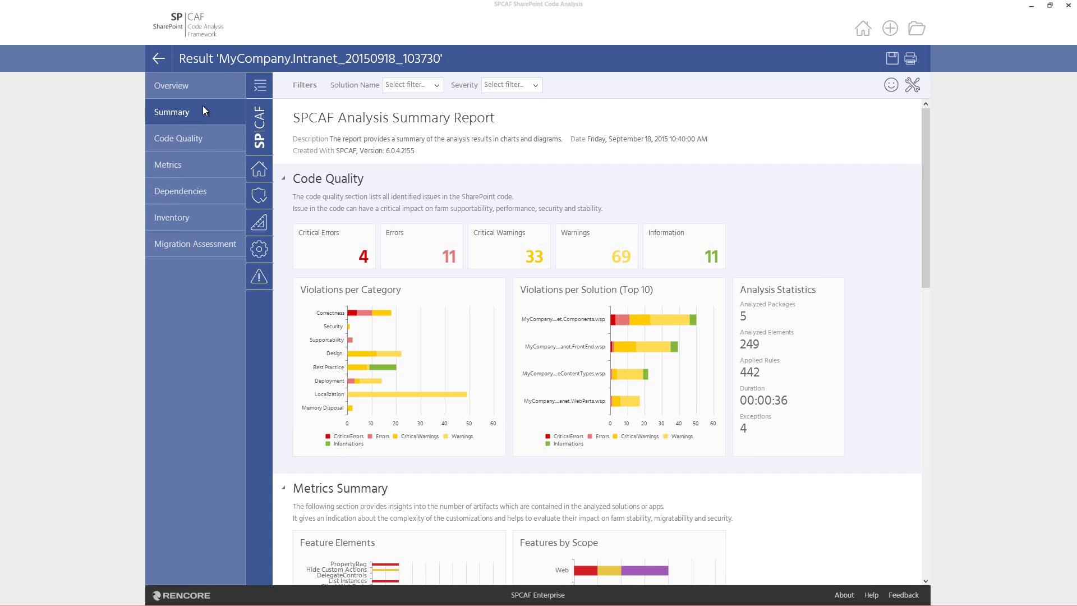
{"action": "left_click", "coordinate": [198, 136]}
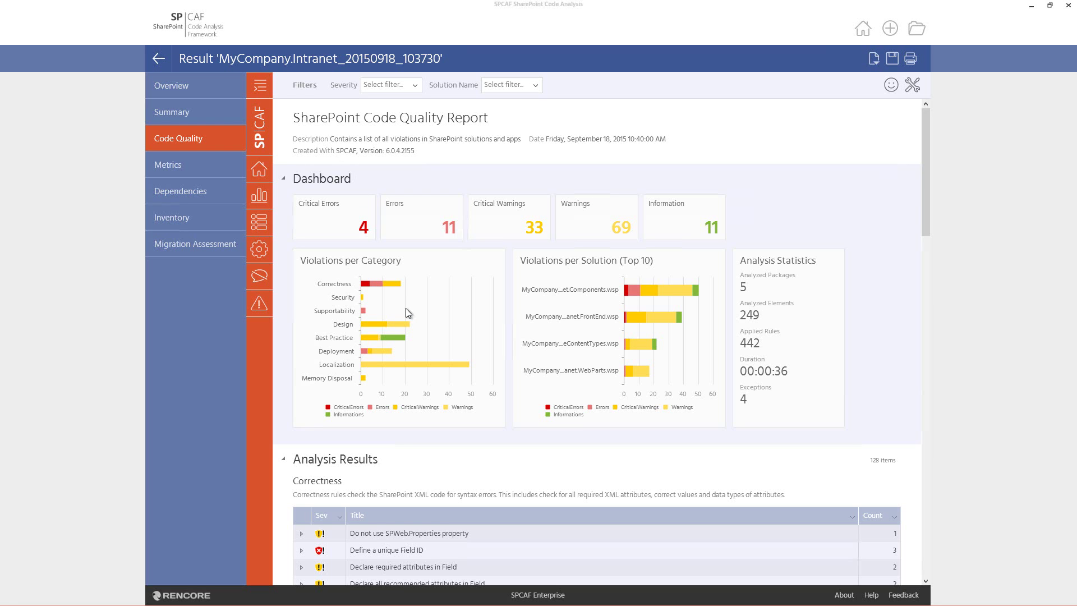
{"action": "scroll", "coordinate": [406, 308], "scroll_direction": "down", "scroll_amount": 5}
{"action": "scroll", "coordinate": [406, 308], "scroll_direction": "down", "scroll_amount": 5}
{"action": "scroll", "coordinate": [406, 309], "scroll_direction": "down", "scroll_amount": 4}
{"action": "scroll", "coordinate": [406, 311], "scroll_direction": "down", "scroll_amount": 3}
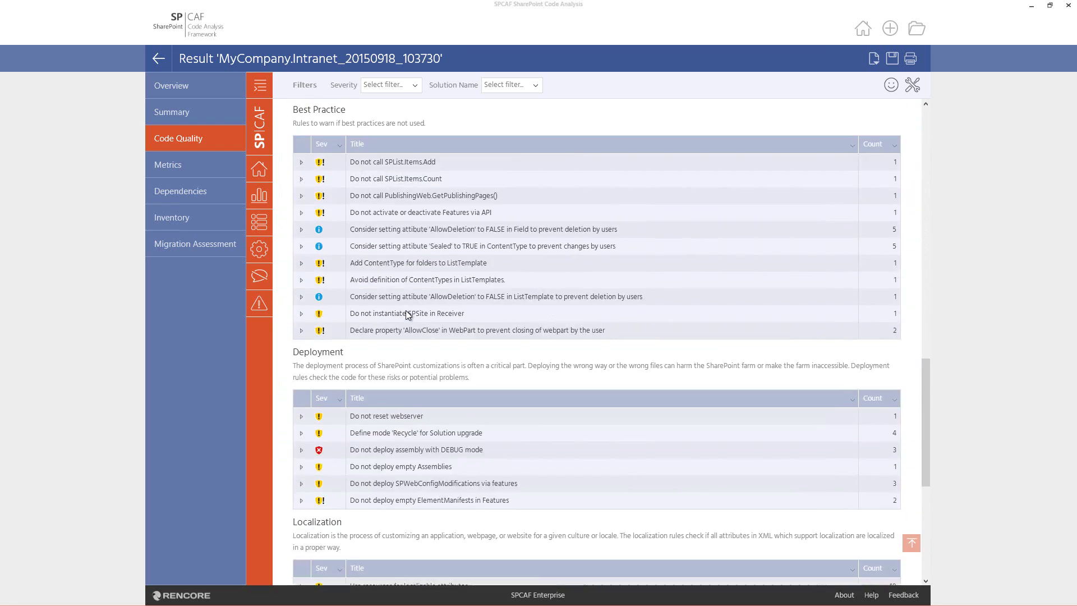
{"action": "scroll", "coordinate": [408, 315], "scroll_direction": "down", "scroll_amount": 5}
{"action": "scroll", "coordinate": [406, 311], "scroll_direction": "down", "scroll_amount": 4}
{"action": "scroll", "coordinate": [406, 311], "scroll_direction": "down", "scroll_amount": 2}
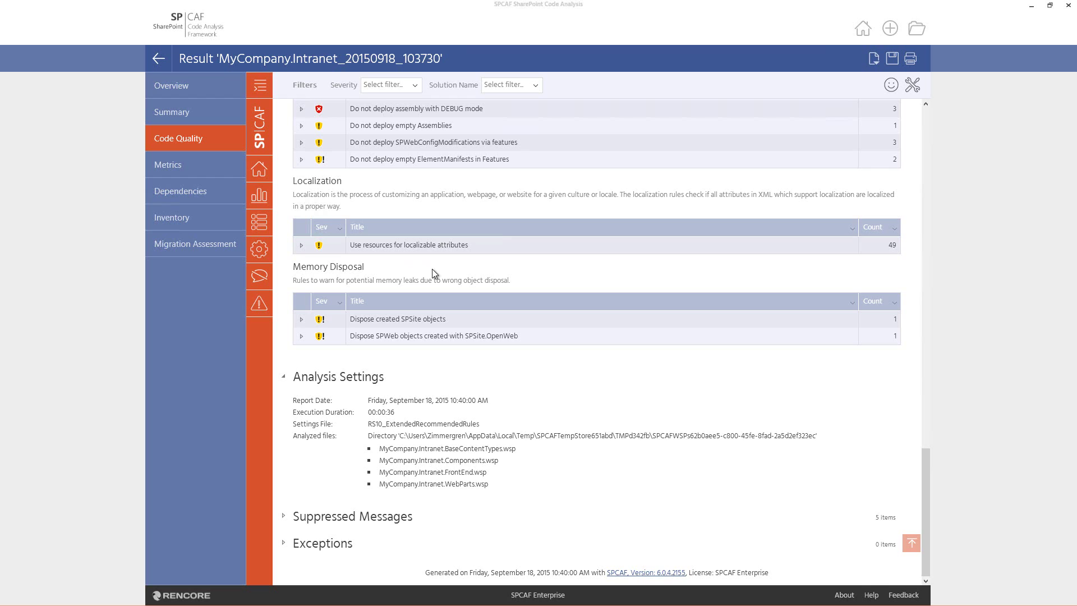
Expand the 'Dispose created SPSite objects' rule and its ItemUpdating violation details.
{"action": "left_click", "coordinate": [303, 320]}
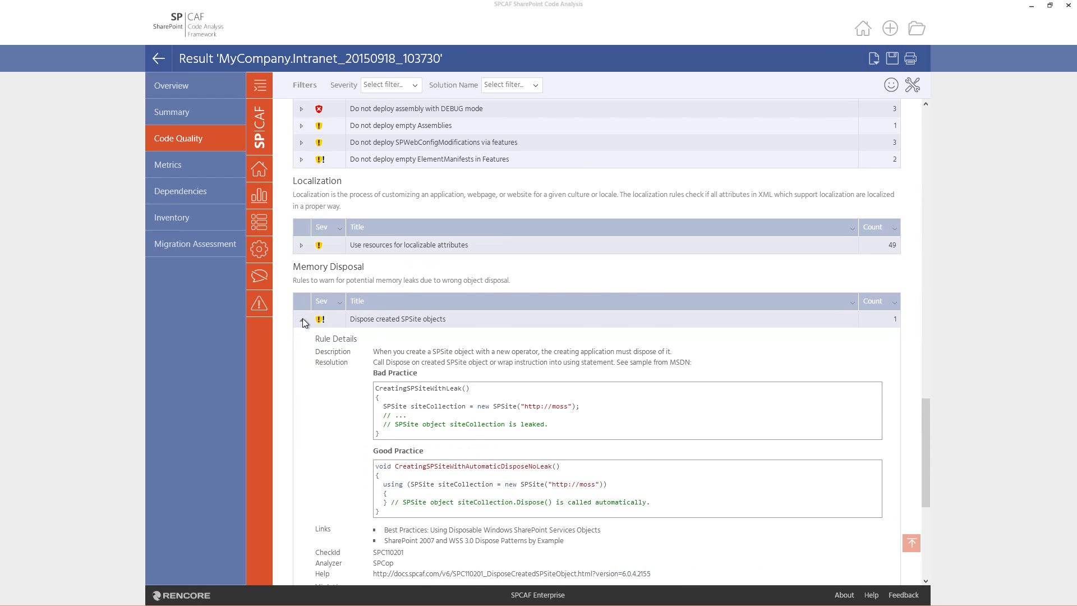
{"action": "scroll", "coordinate": [302, 318], "scroll_direction": "down", "scroll_amount": 1}
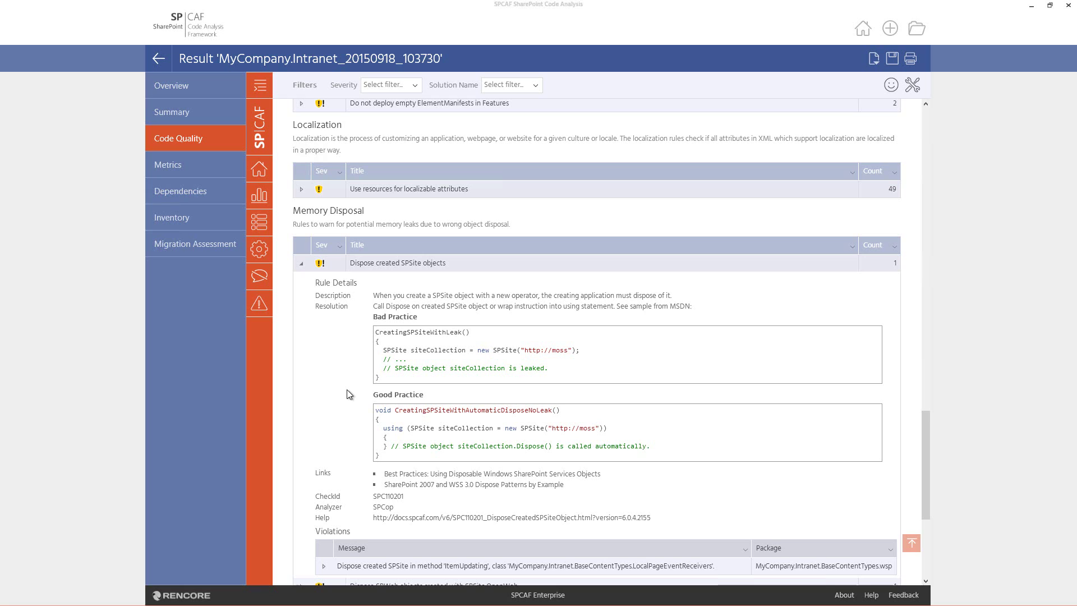
{"action": "scroll", "coordinate": [348, 390], "scroll_direction": "down", "scroll_amount": 2}
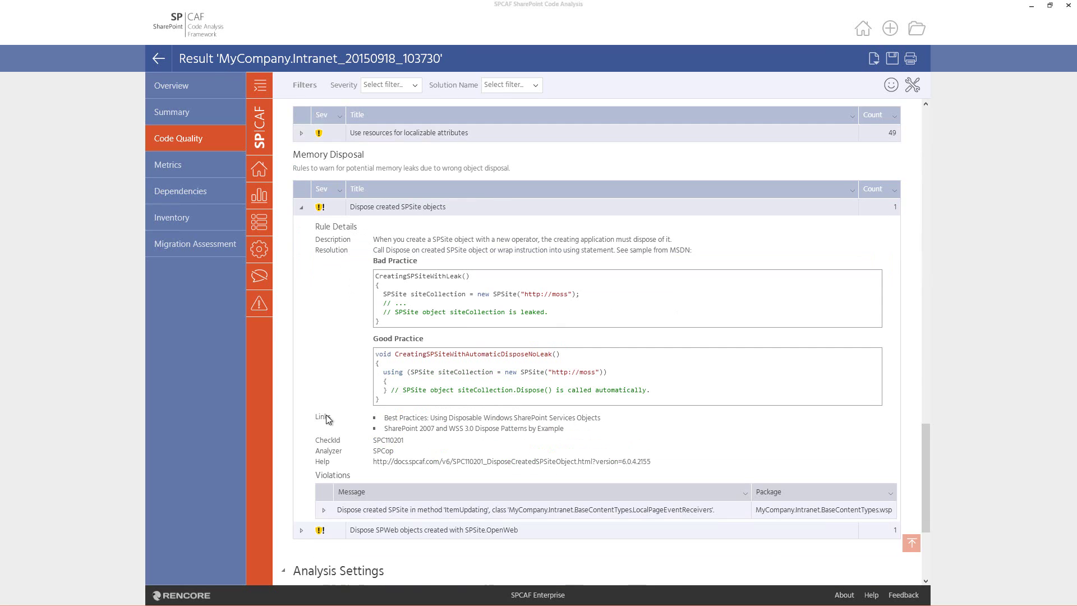
{"action": "scroll", "coordinate": [346, 390], "scroll_direction": "down", "scroll_amount": 2}
{"action": "left_click", "coordinate": [324, 456]}
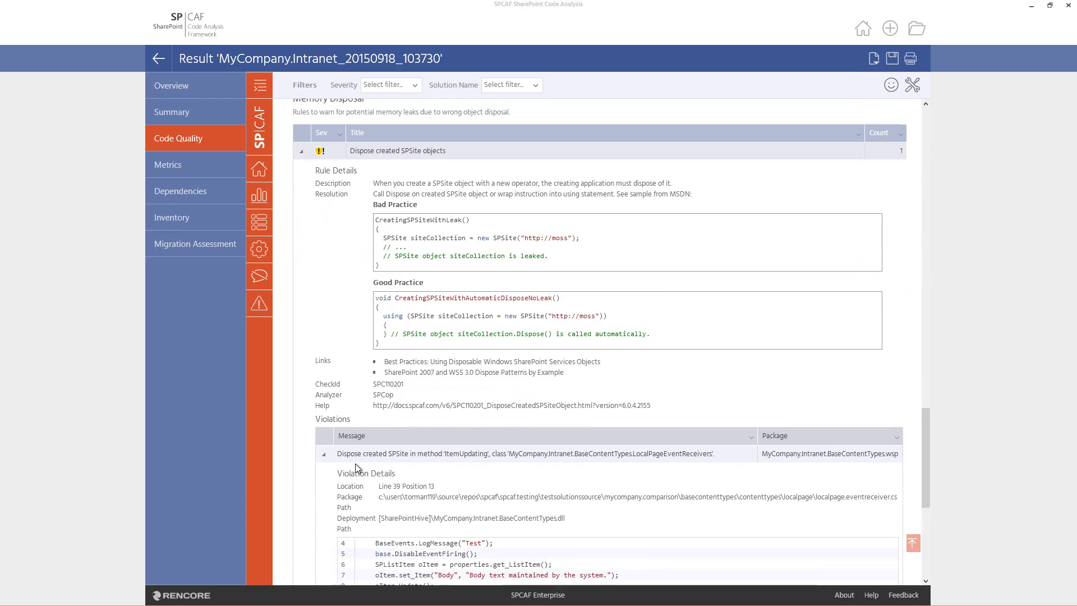
{"action": "scroll", "coordinate": [355, 463], "scroll_direction": "down", "scroll_amount": 2}
{"action": "scroll", "coordinate": [344, 470], "scroll_direction": "down", "scroll_amount": 1}
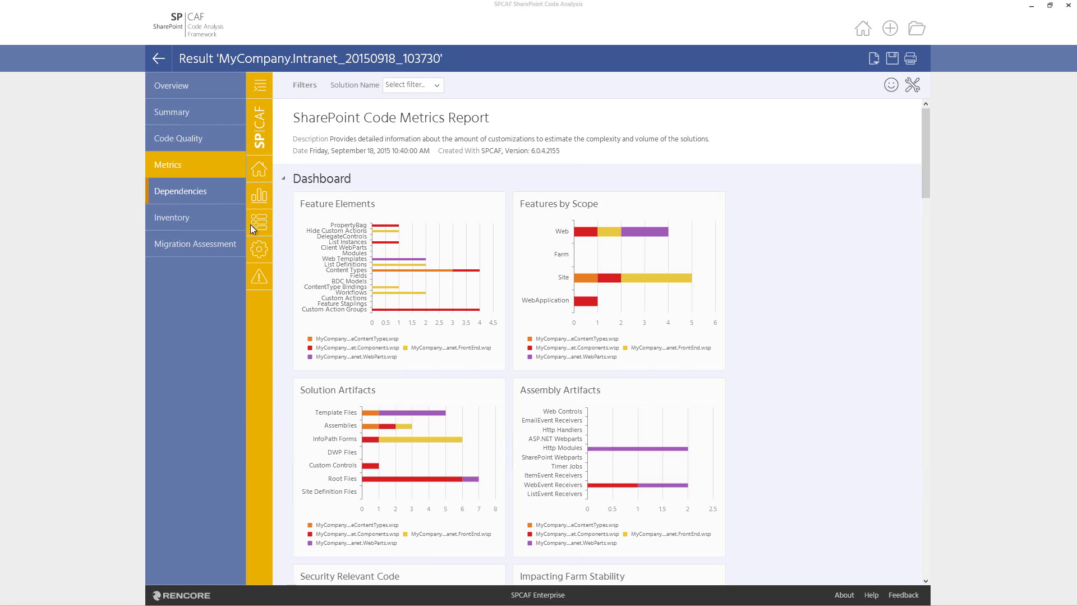
{"action": "scroll", "coordinate": [735, 380], "scroll_direction": "down", "scroll_amount": 3}
{"action": "scroll", "coordinate": [782, 391], "scroll_direction": "down", "scroll_amount": 2}
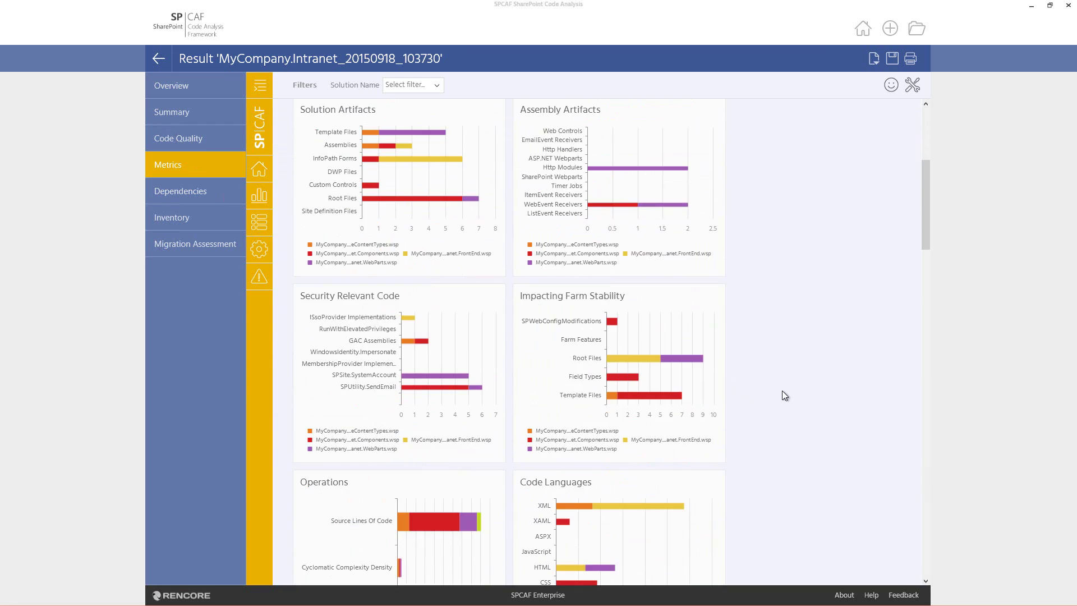
{"action": "scroll", "coordinate": [782, 391], "scroll_direction": "down", "scroll_amount": 2}
{"action": "scroll", "coordinate": [782, 391], "scroll_direction": "down", "scroll_amount": 2}
{"action": "scroll", "coordinate": [782, 390], "scroll_direction": "down", "scroll_amount": 3}
{"action": "scroll", "coordinate": [782, 391], "scroll_direction": "down", "scroll_amount": 2}
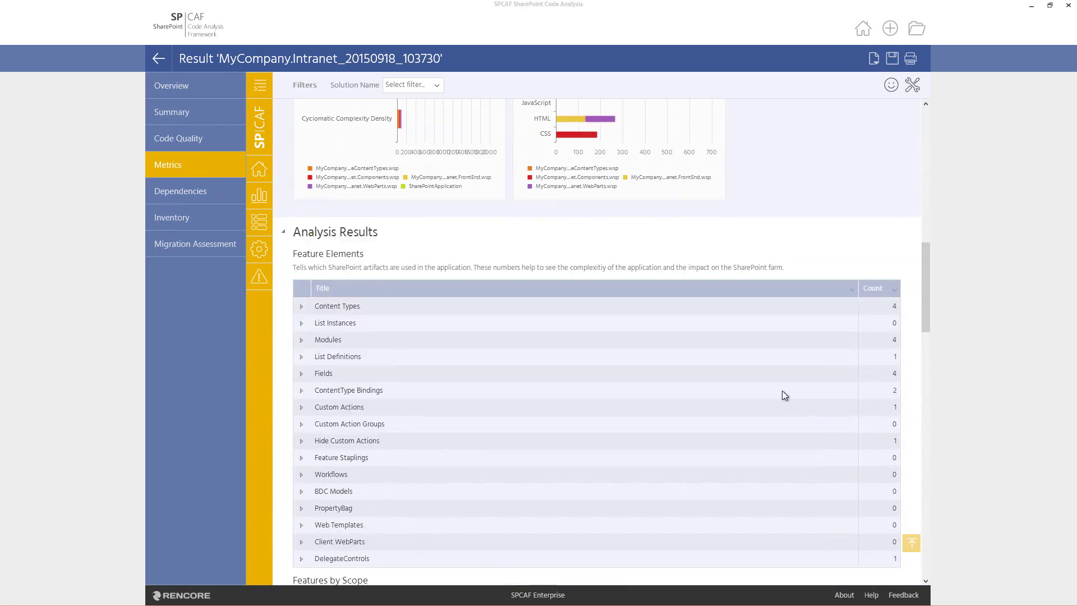
{"action": "scroll", "coordinate": [781, 390], "scroll_direction": "down", "scroll_amount": 1}
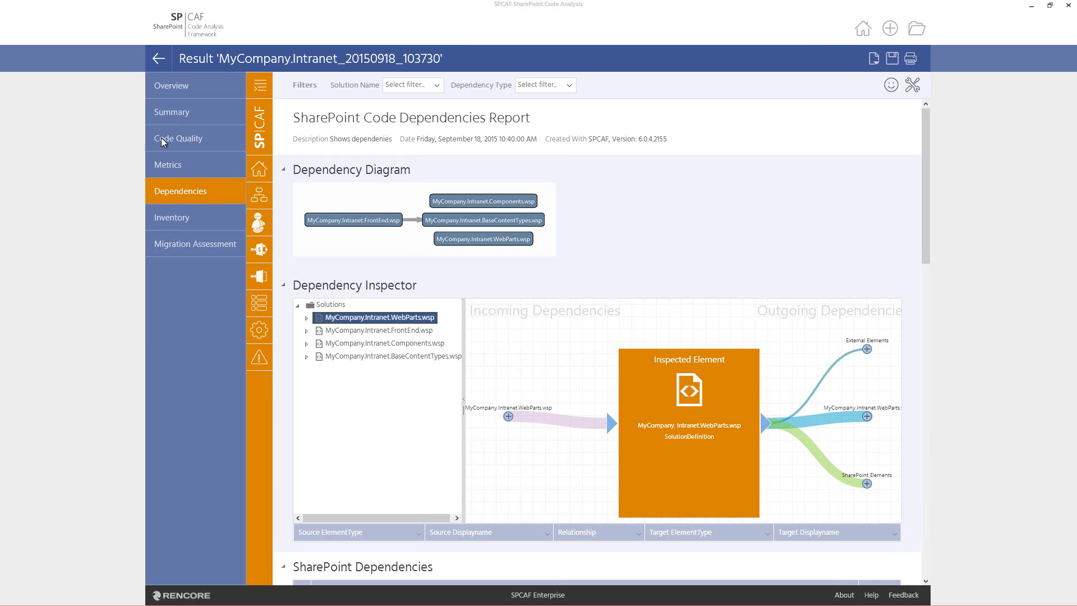
{"action": "scroll", "coordinate": [378, 260], "scroll_direction": "down", "scroll_amount": 3}
{"action": "scroll", "coordinate": [378, 259], "scroll_direction": "down", "scroll_amount": 3}
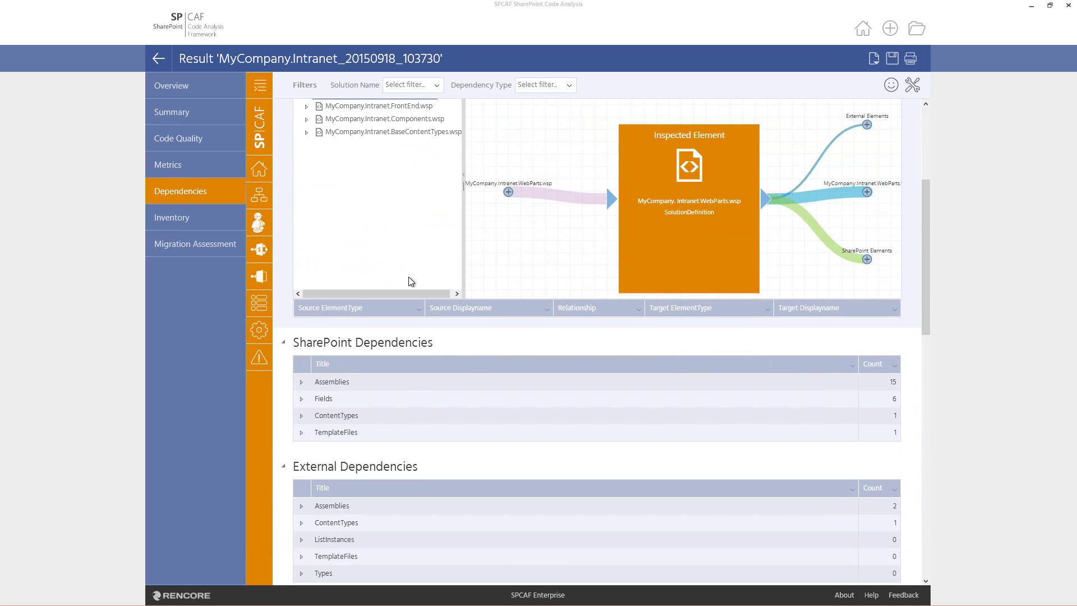
{"action": "scroll", "coordinate": [409, 288], "scroll_direction": "down", "scroll_amount": 5}
{"action": "scroll", "coordinate": [411, 293], "scroll_direction": "down", "scroll_amount": 2}
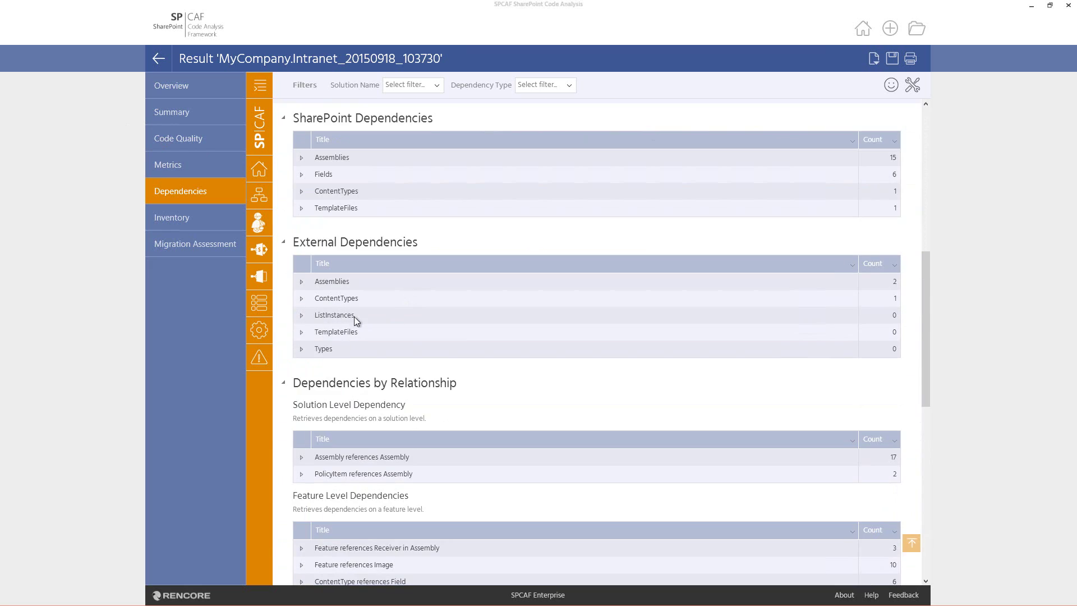
Expand External Dependencies > Assemblies and the BusinessLogic row to list its referencing sources.
{"action": "left_click", "coordinate": [300, 281]}
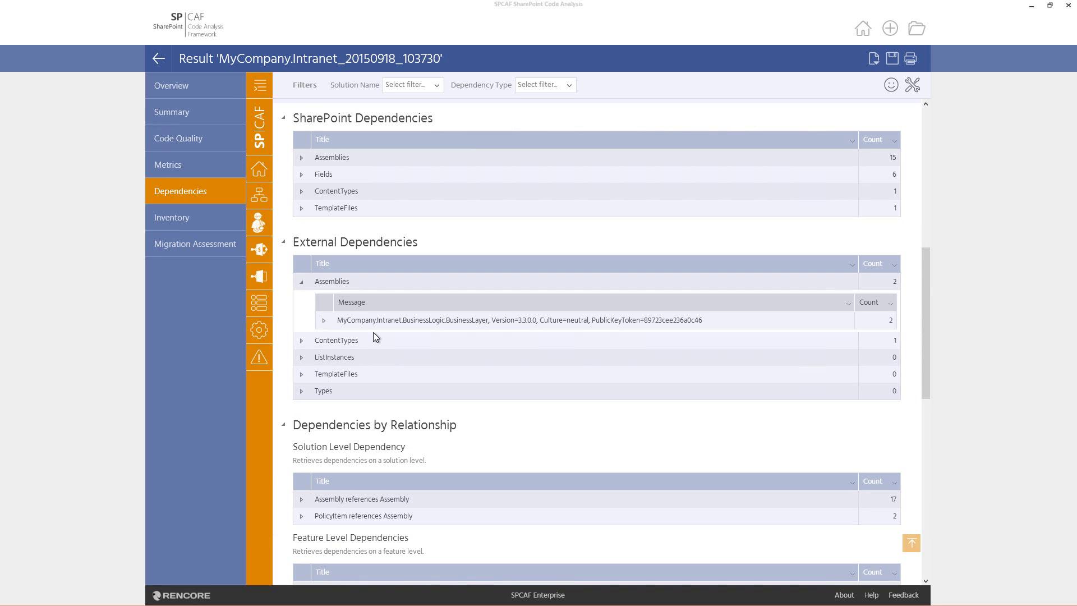
{"action": "left_click", "coordinate": [324, 320]}
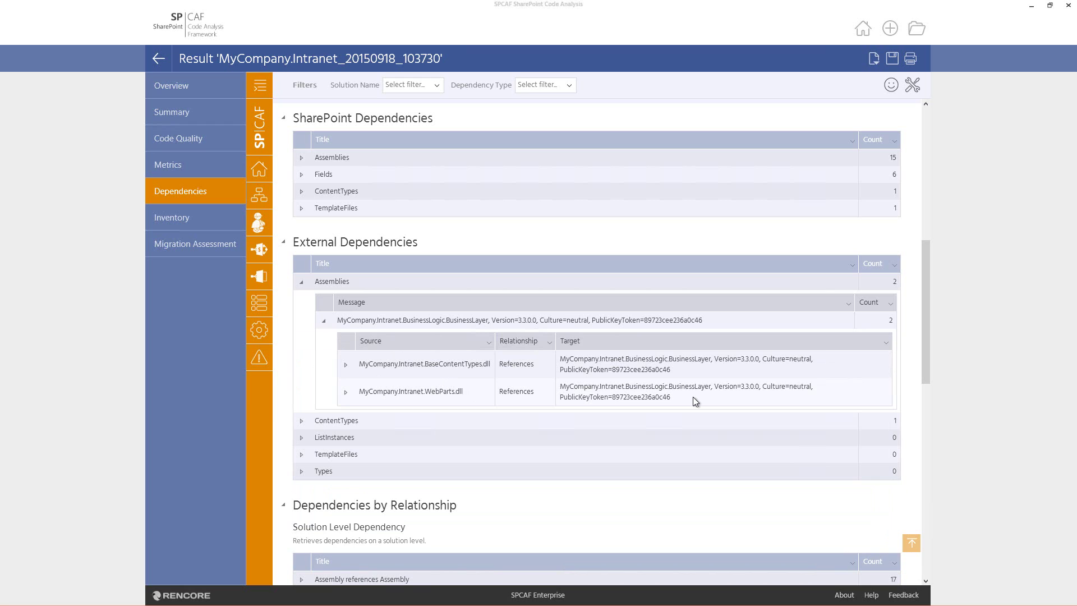
{"action": "scroll", "coordinate": [693, 396], "scroll_direction": "up", "scroll_amount": 5}
{"action": "scroll", "coordinate": [693, 396], "scroll_direction": "up", "scroll_amount": 5}
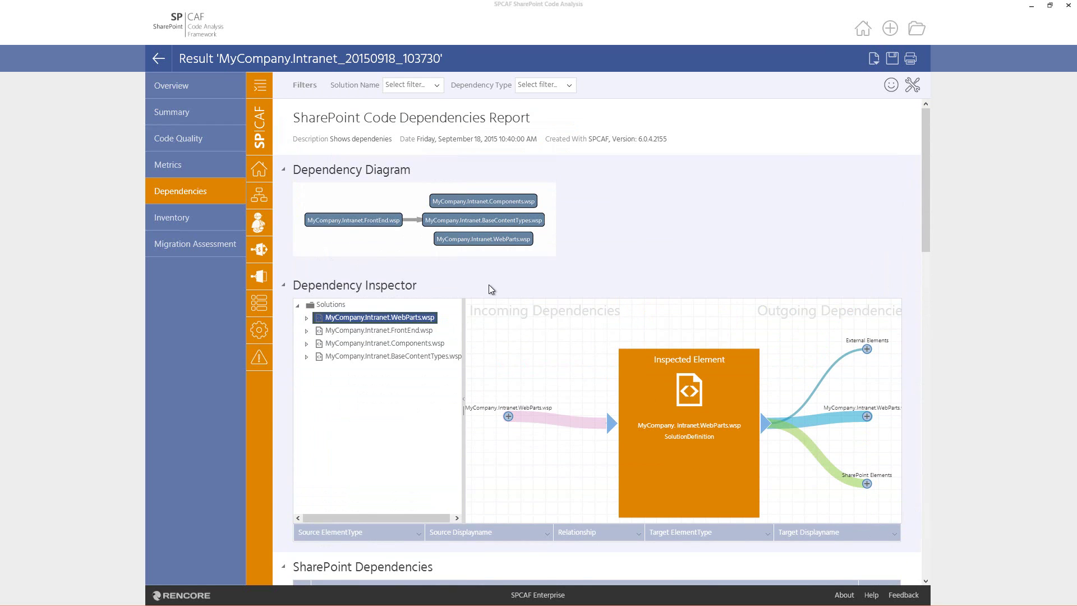
{"action": "scroll", "coordinate": [539, 405], "scroll_direction": "down", "scroll_amount": 1}
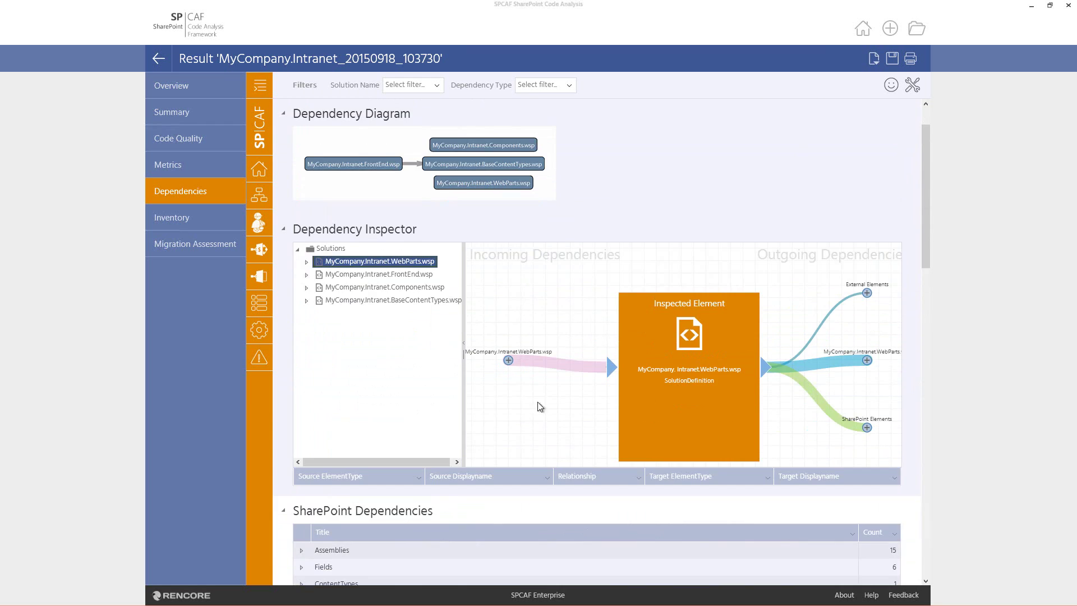
Expand and collapse the SharePoint Elements and MyCompany.Intranet.WebParts branches in the Dependency Inspector.
{"action": "left_click", "coordinate": [867, 431]}
{"action": "left_click", "coordinate": [845, 429]}
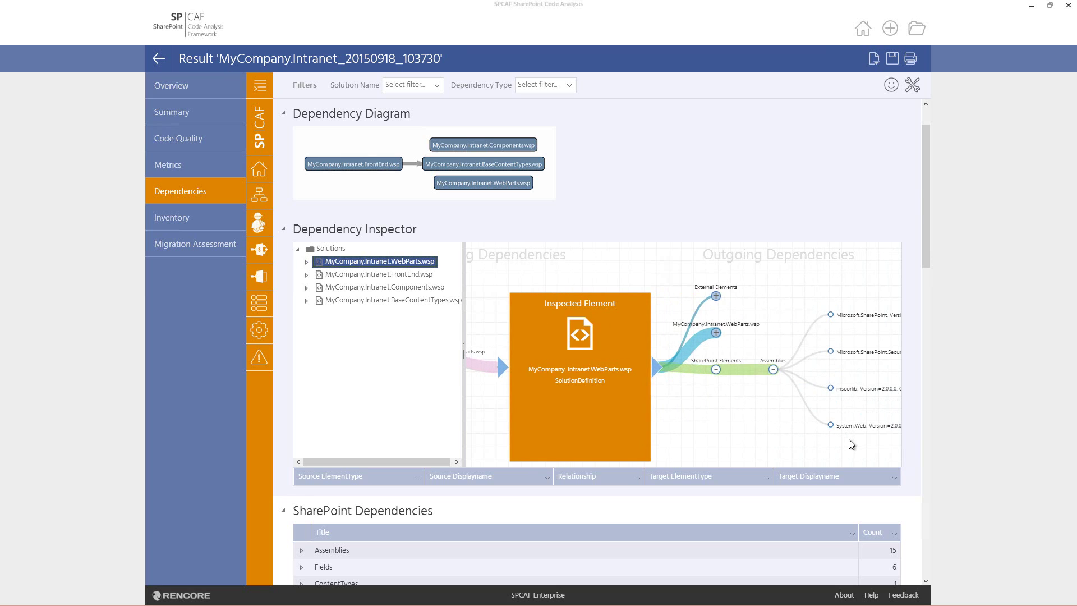
{"action": "left_click", "coordinate": [716, 371]}
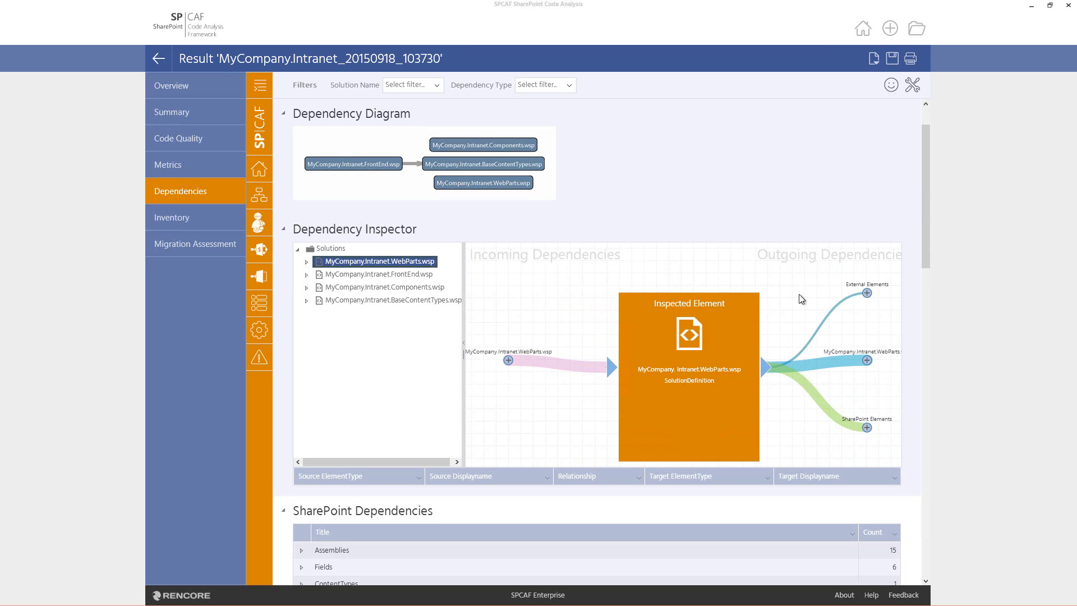
{"action": "left_click", "coordinate": [867, 361]}
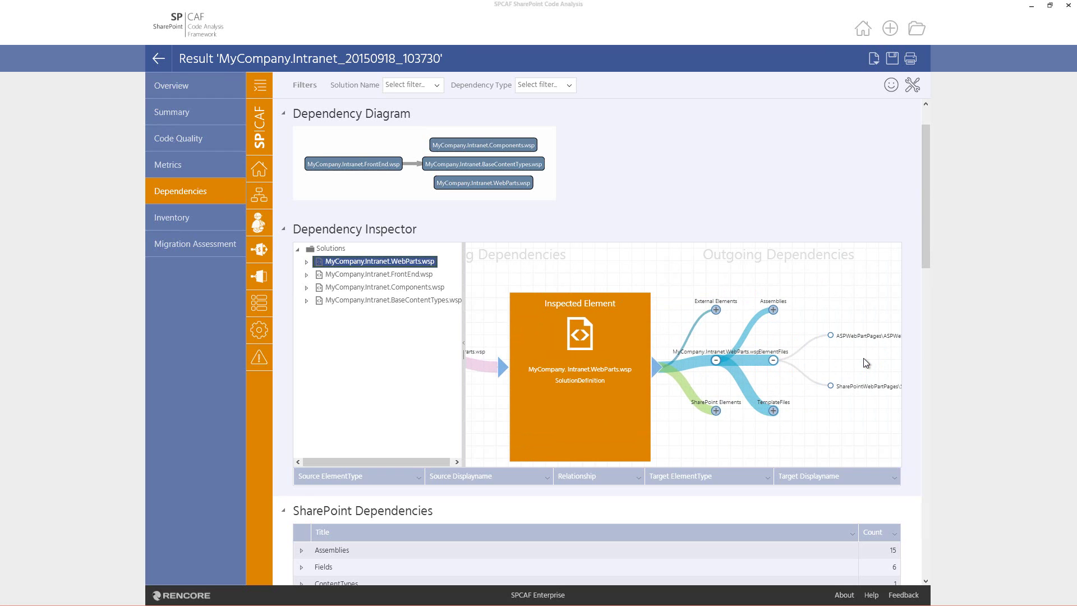
{"action": "left_click", "coordinate": [716, 362]}
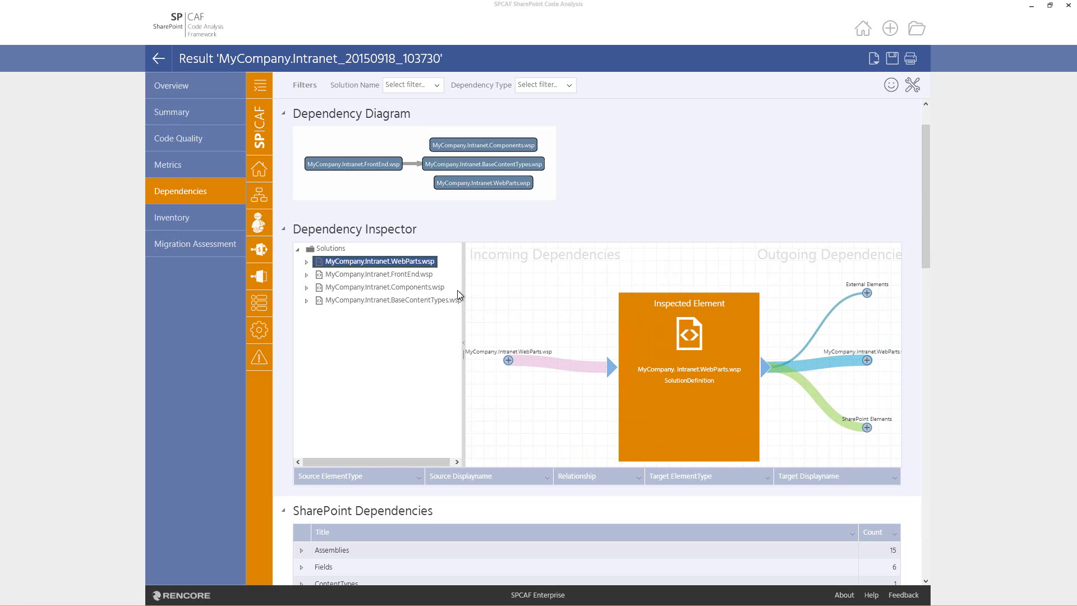
Inspect FrontEnd.wsp, expand its TemplateFiles folder and select the first image file.
{"action": "double_click", "coordinate": [378, 274]}
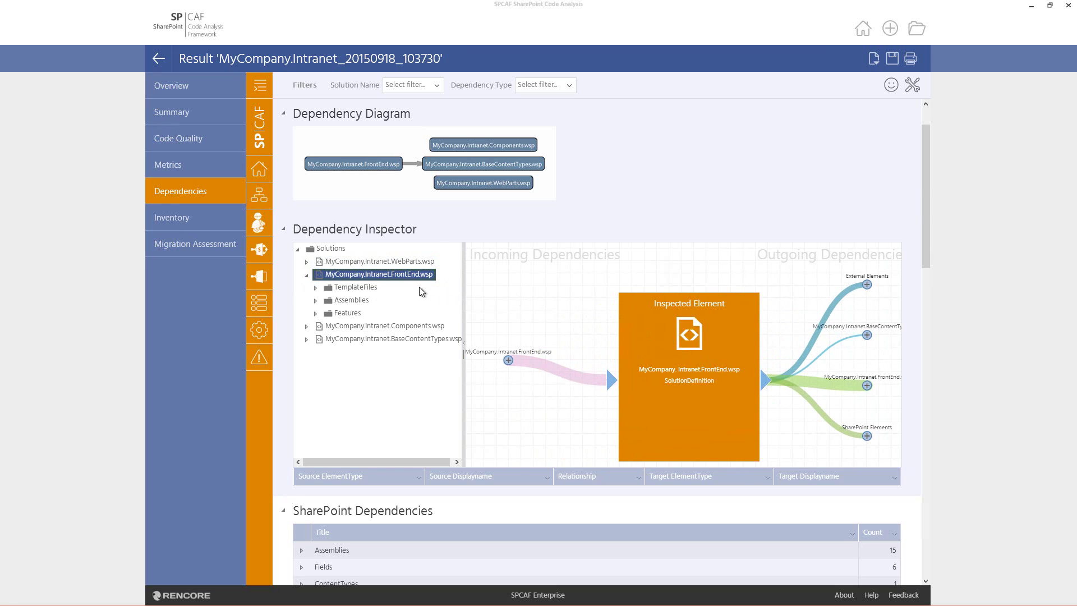
{"action": "left_click", "coordinate": [355, 287]}
{"action": "double_click", "coordinate": [355, 287]}
{"action": "left_click", "coordinate": [396, 300]}
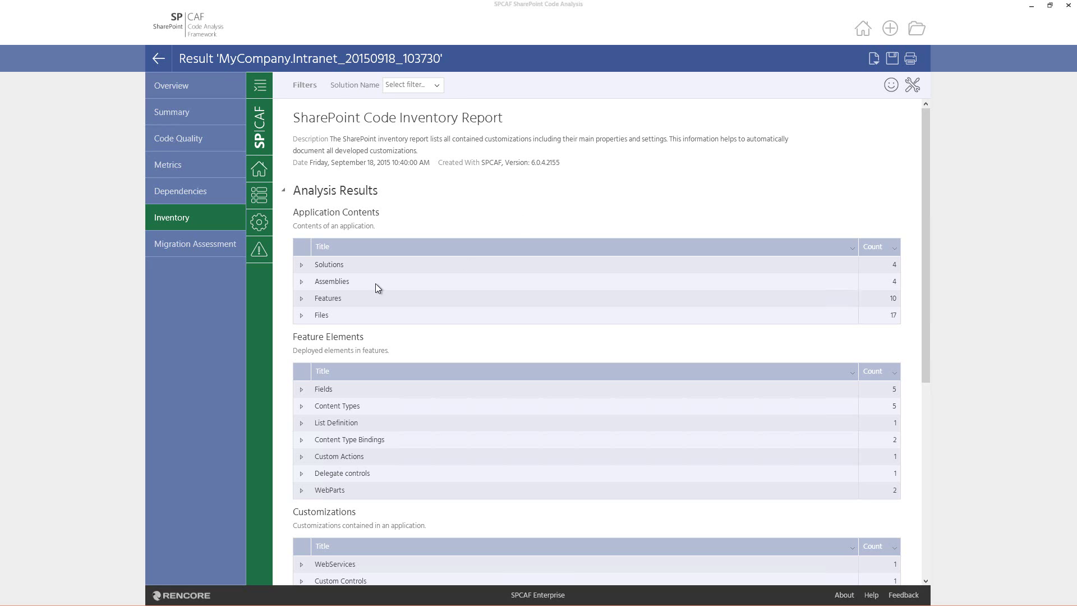
Expand Features and the MyCompany_Intranet_Lists feature details, then collapse them again.
{"action": "left_click", "coordinate": [304, 298]}
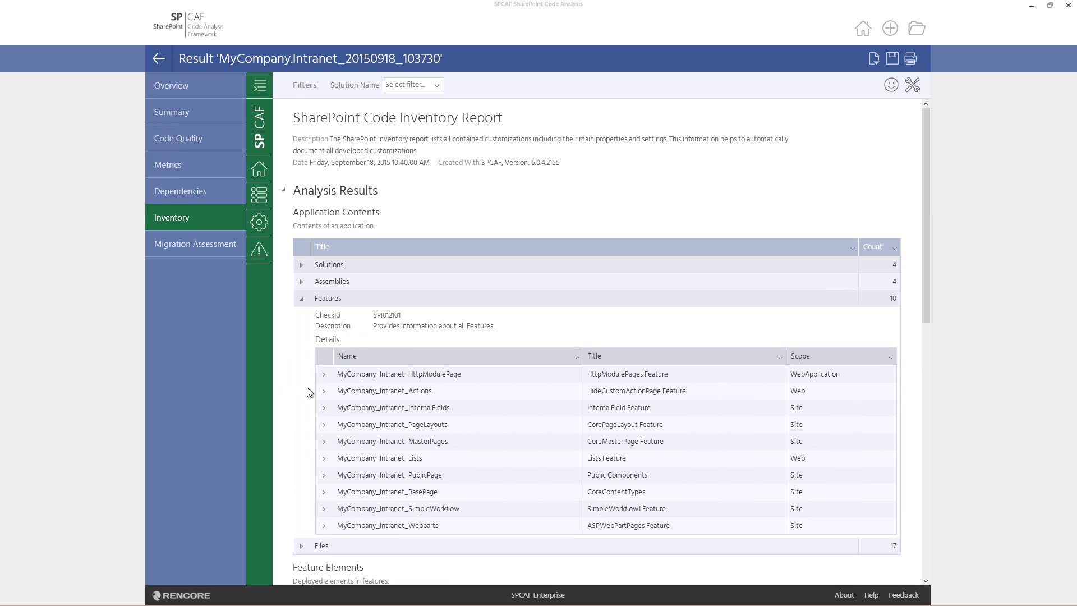
{"action": "left_click", "coordinate": [323, 459]}
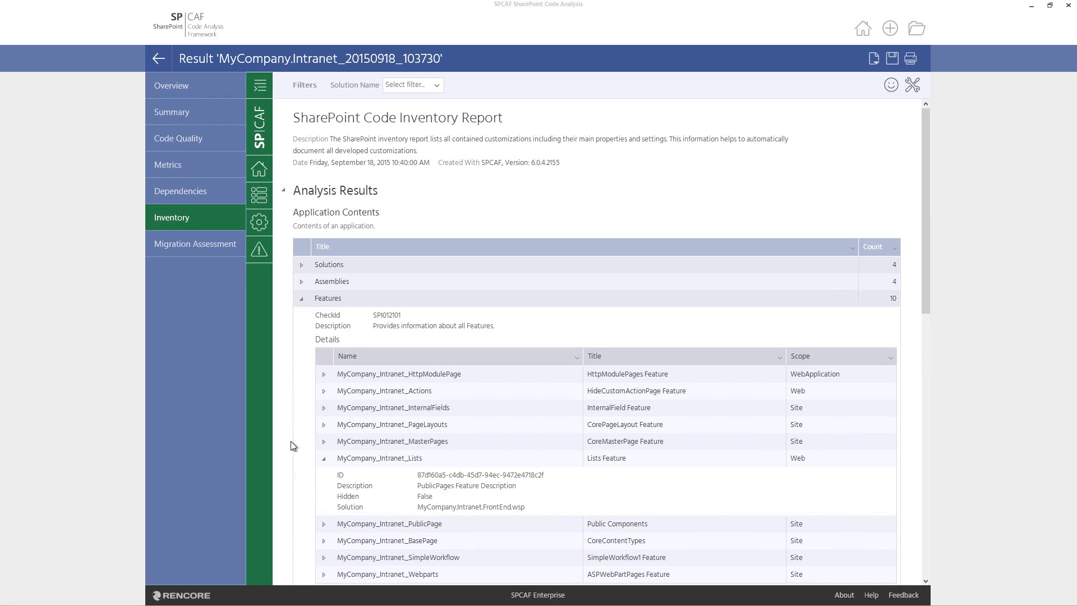
{"action": "left_click", "coordinate": [323, 458]}
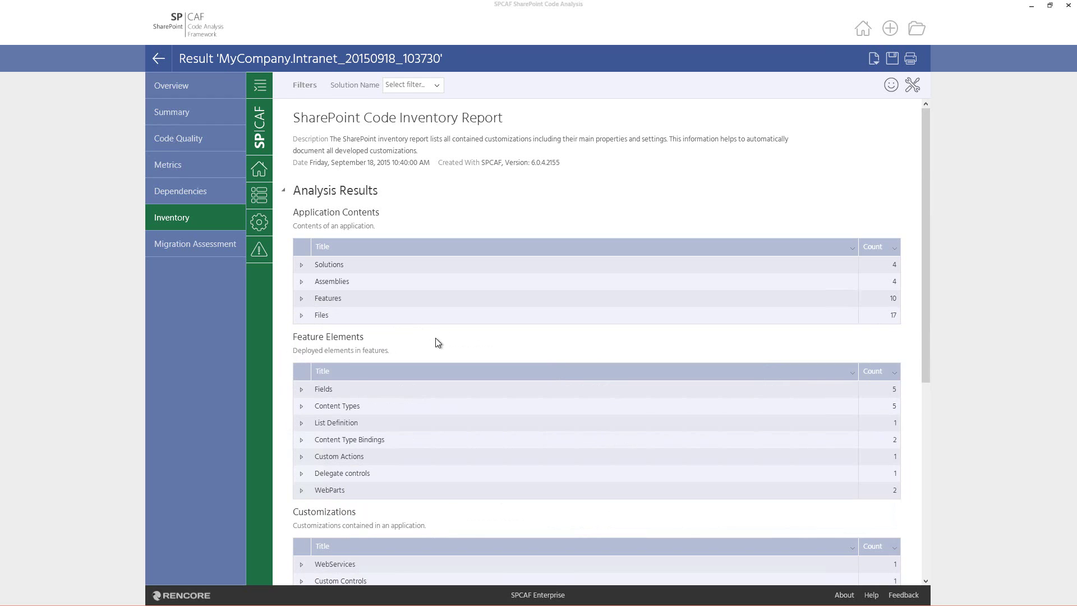
{"action": "scroll", "coordinate": [437, 345], "scroll_direction": "down", "scroll_amount": 5}
{"action": "scroll", "coordinate": [438, 345], "scroll_direction": "down", "scroll_amount": 5}
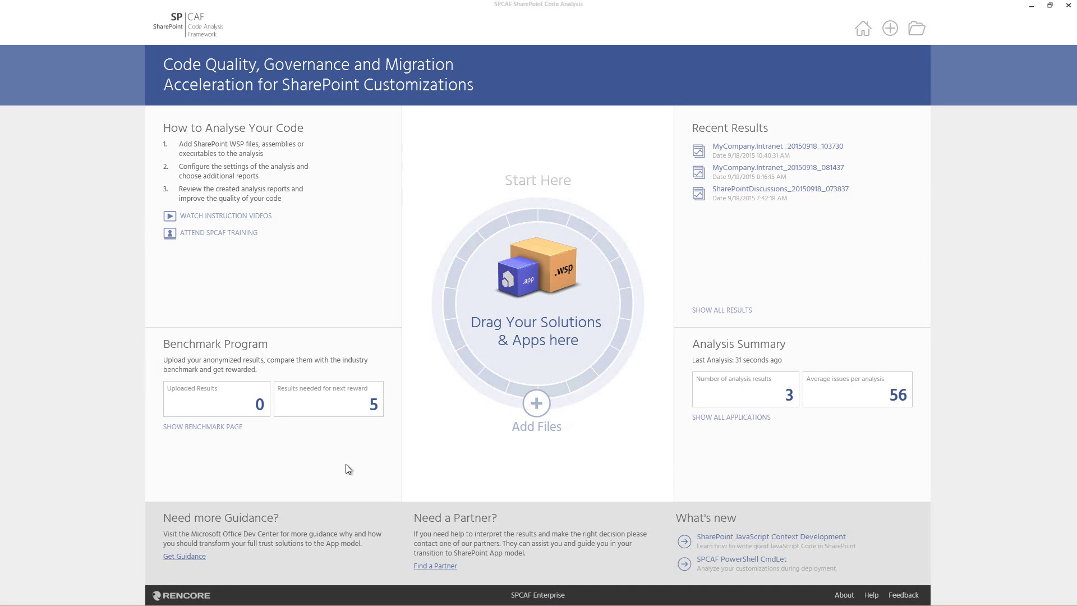
Open the Benchmark Program page, choose Join Now, and check the assigned Benchmark ID.
{"action": "left_click", "coordinate": [195, 431]}
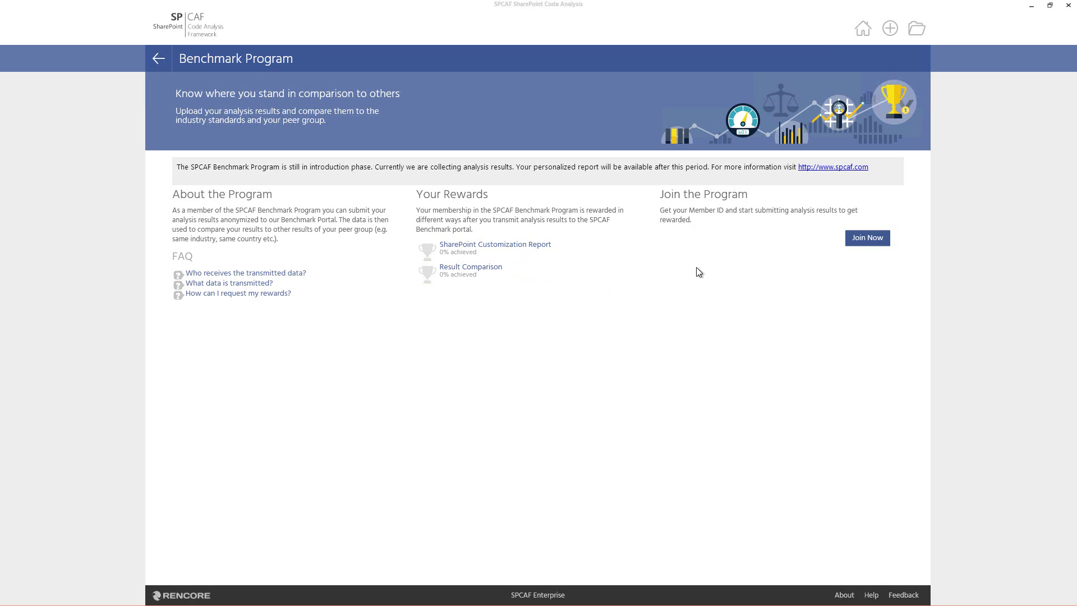
{"action": "left_click", "coordinate": [874, 238]}
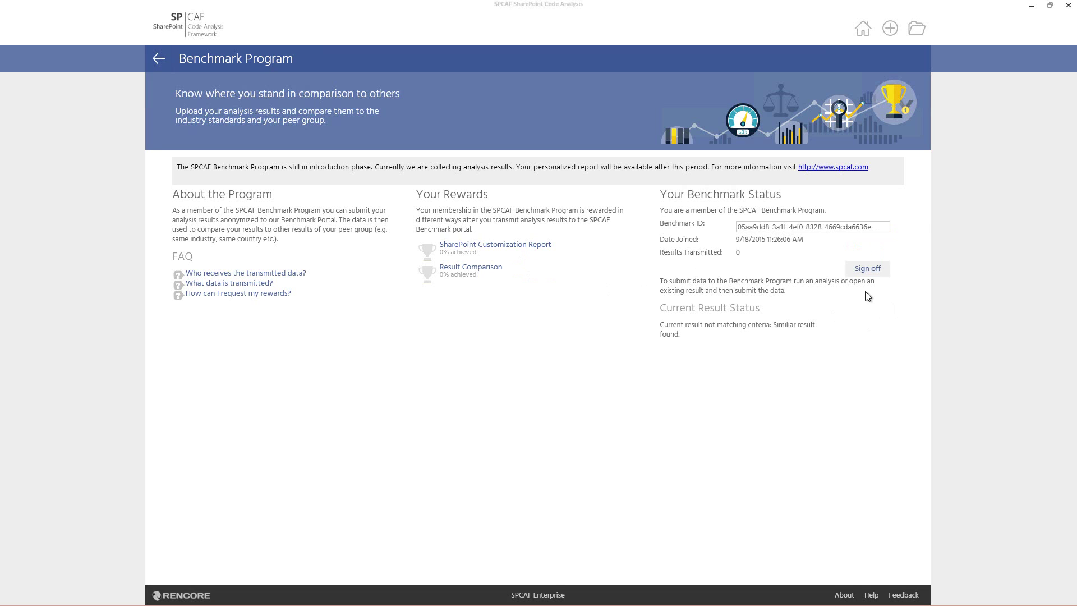
{"action": "left_click", "coordinate": [765, 227]}
{"action": "left_click", "coordinate": [577, 374]}
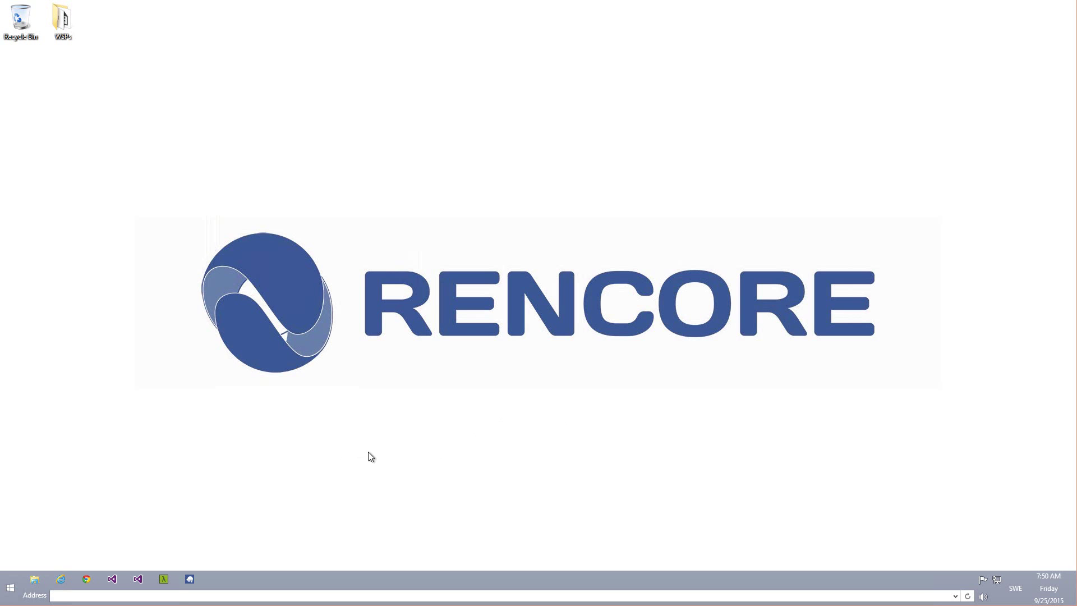
Relaunch SPCAF and list all stored analysis results on the My Projects page.
{"action": "left_click", "coordinate": [191, 580]}
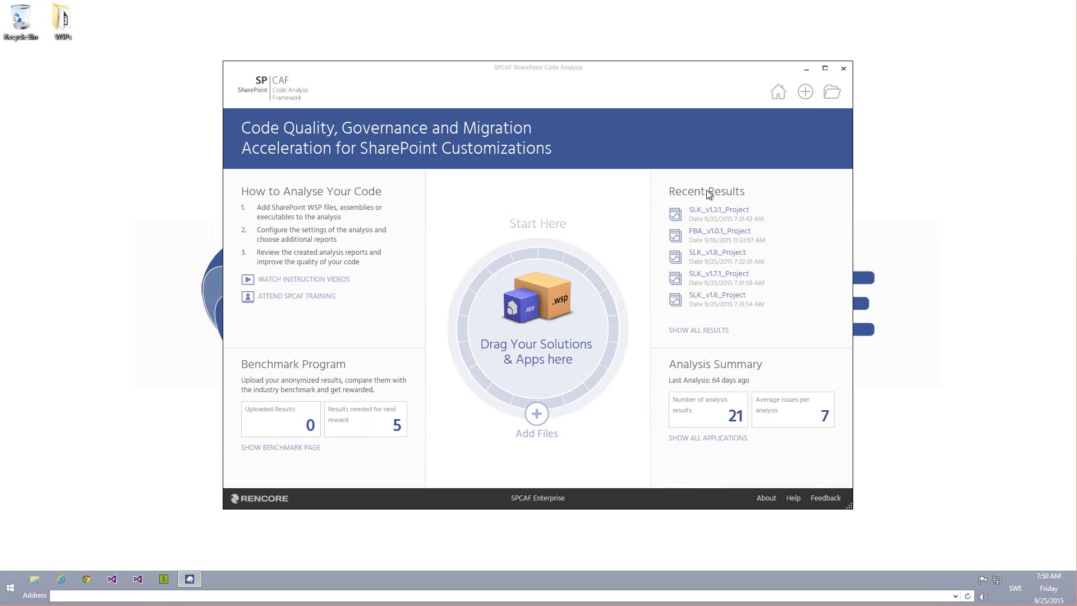
{"action": "left_click", "coordinate": [694, 329]}
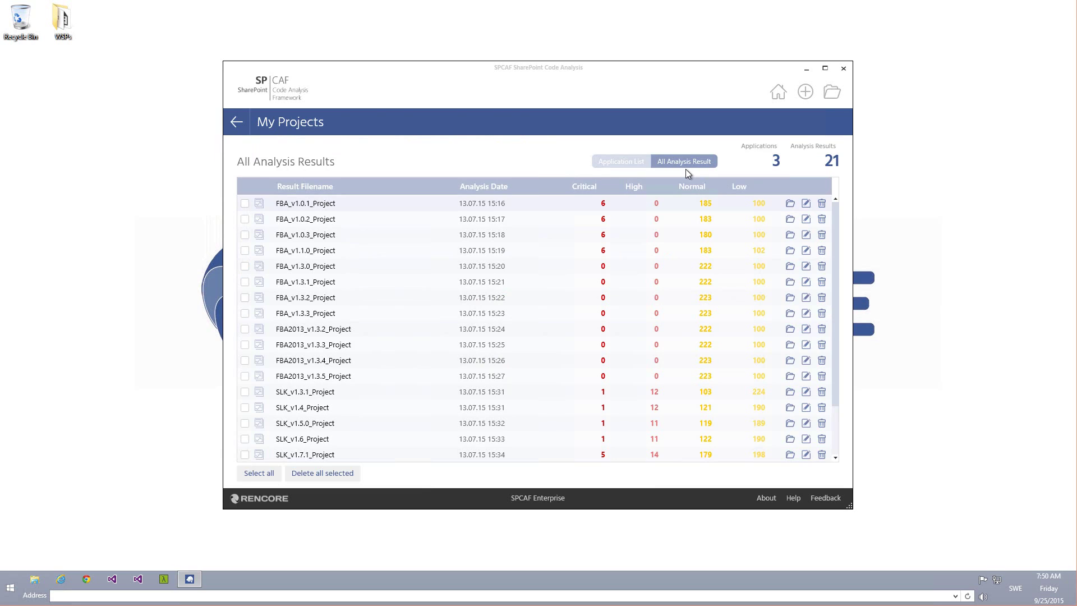
Group the results by application and select the SharePointLearningKit application.
{"action": "left_click", "coordinate": [620, 165]}
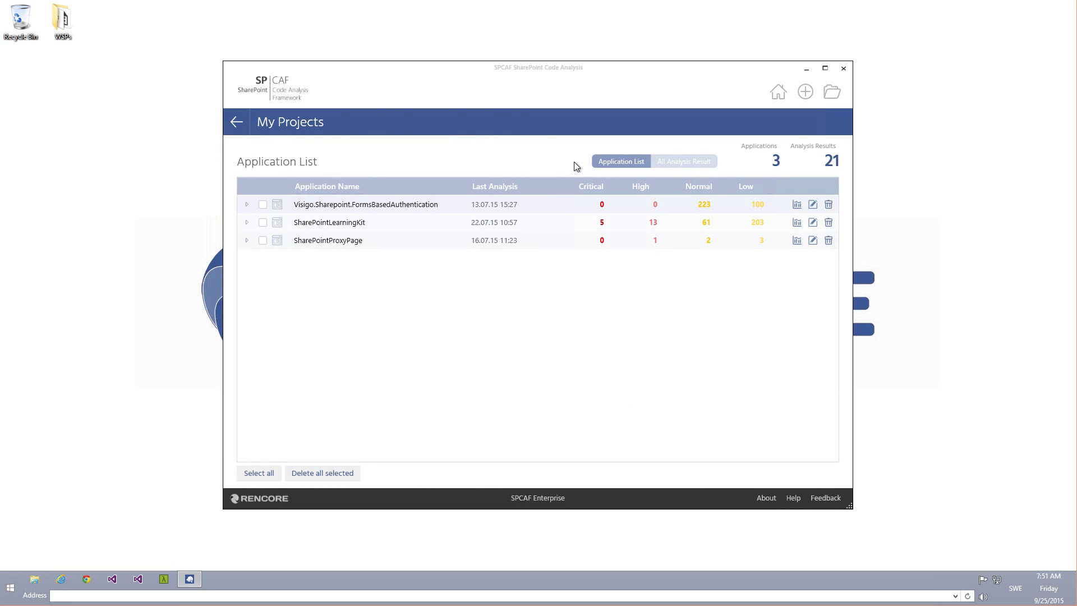
{"action": "left_click", "coordinate": [247, 222]}
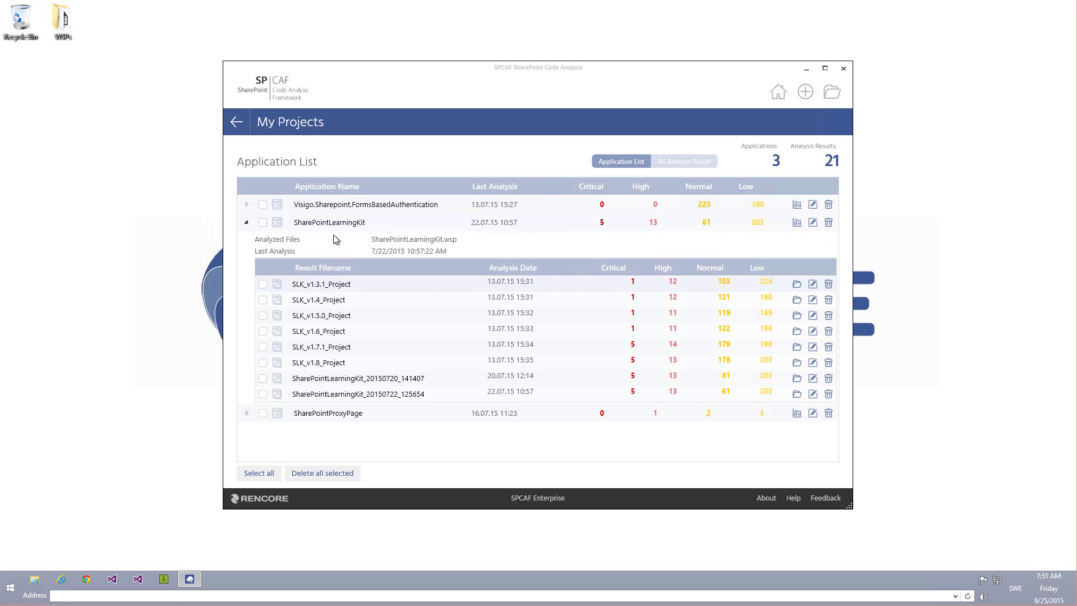
{"action": "left_click", "coordinate": [247, 222]}
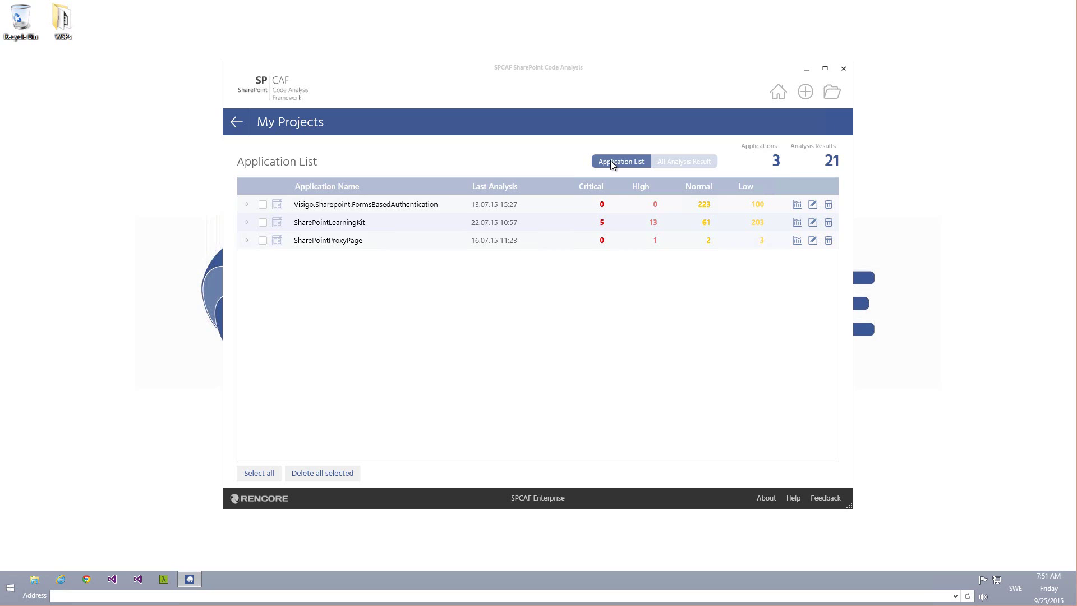
{"action": "left_click", "coordinate": [264, 223]}
Open the SharePointLearningKit summary report and review it down to the Fixed vs. New Issues chart (-41.75).
{"action": "left_click", "coordinate": [798, 221]}
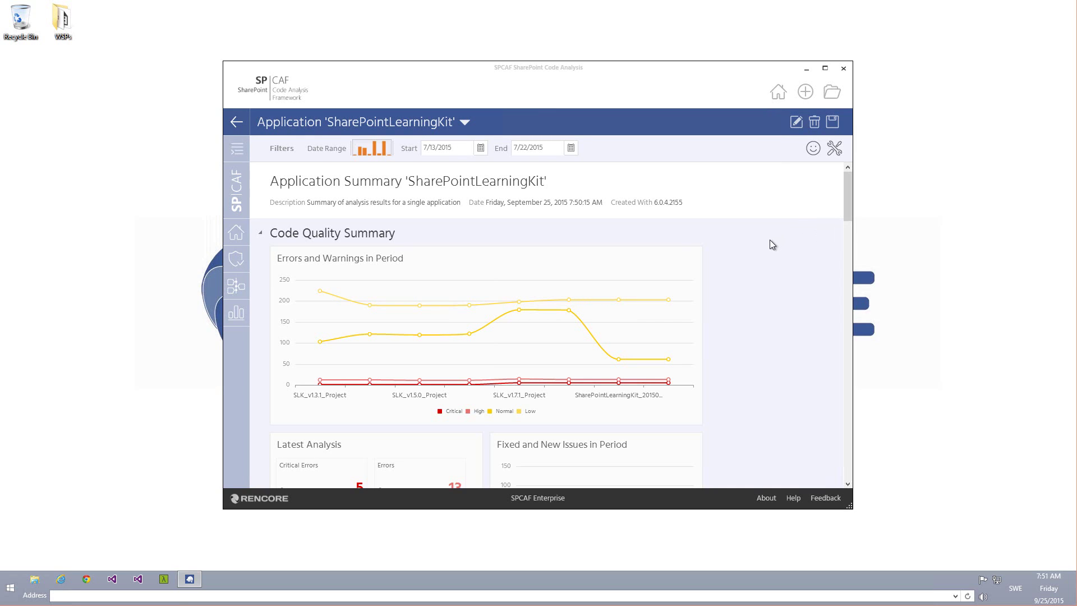
{"action": "scroll", "coordinate": [771, 239], "scroll_direction": "down", "scroll_amount": 1}
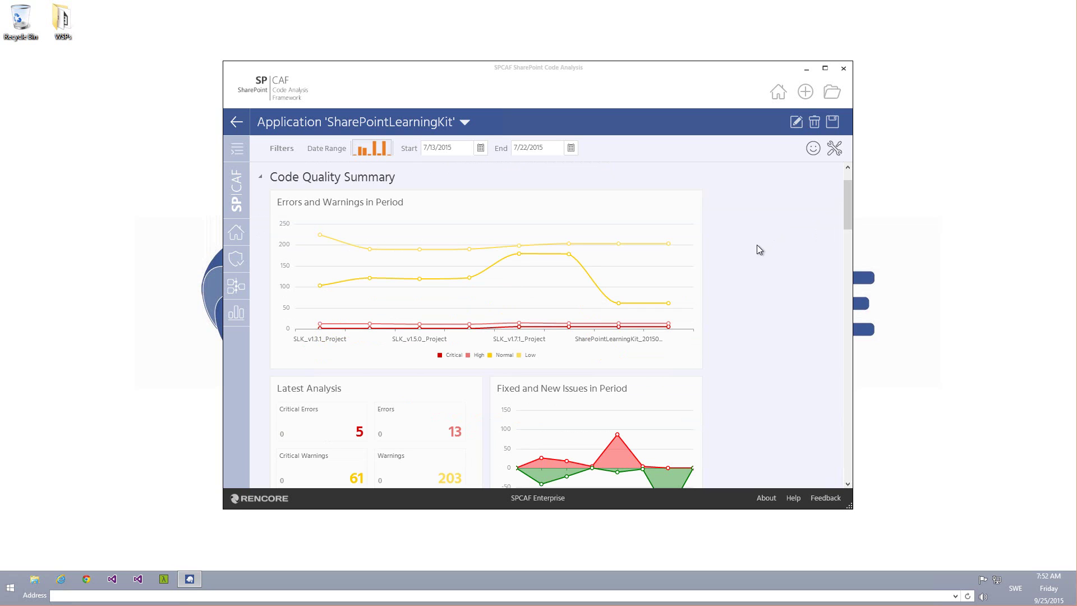
{"action": "scroll", "coordinate": [770, 240], "scroll_direction": "down", "scroll_amount": 3}
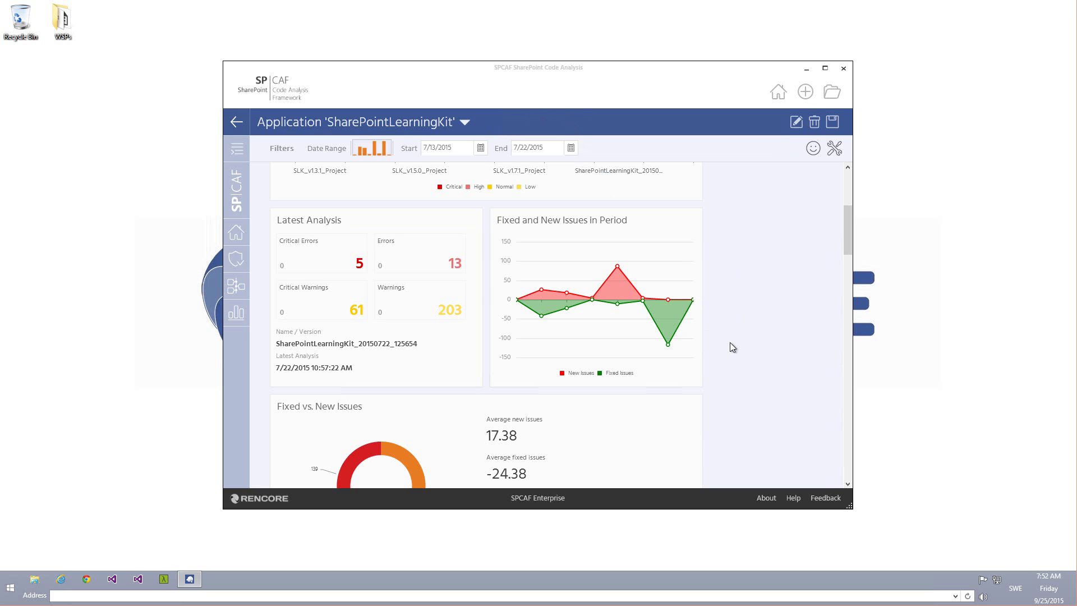
{"action": "scroll", "coordinate": [729, 342], "scroll_direction": "down", "scroll_amount": 5}
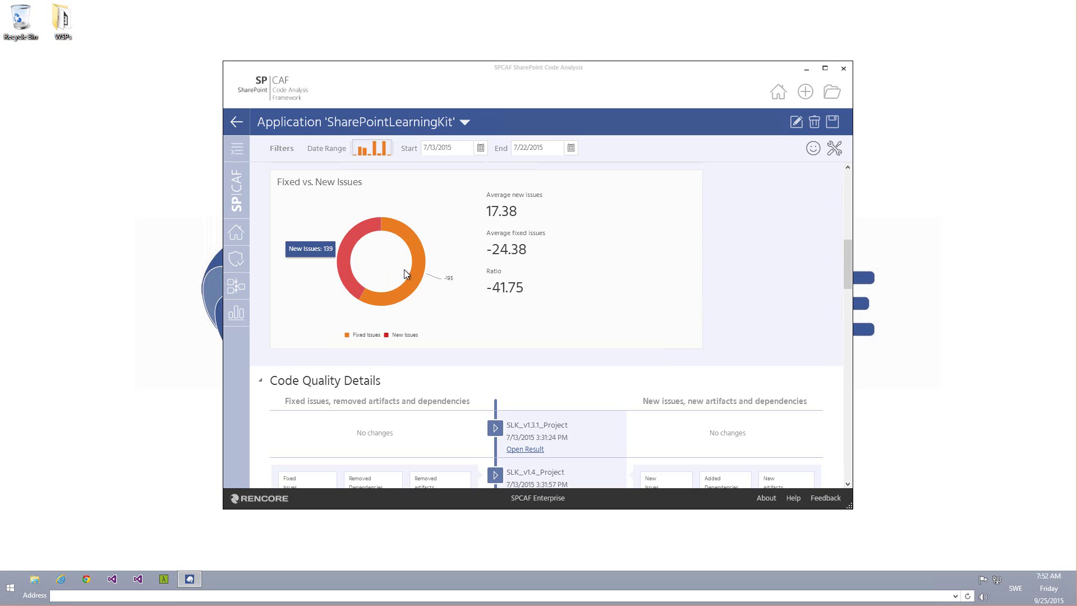
{"action": "mouse_move", "coordinate": [418, 278]}
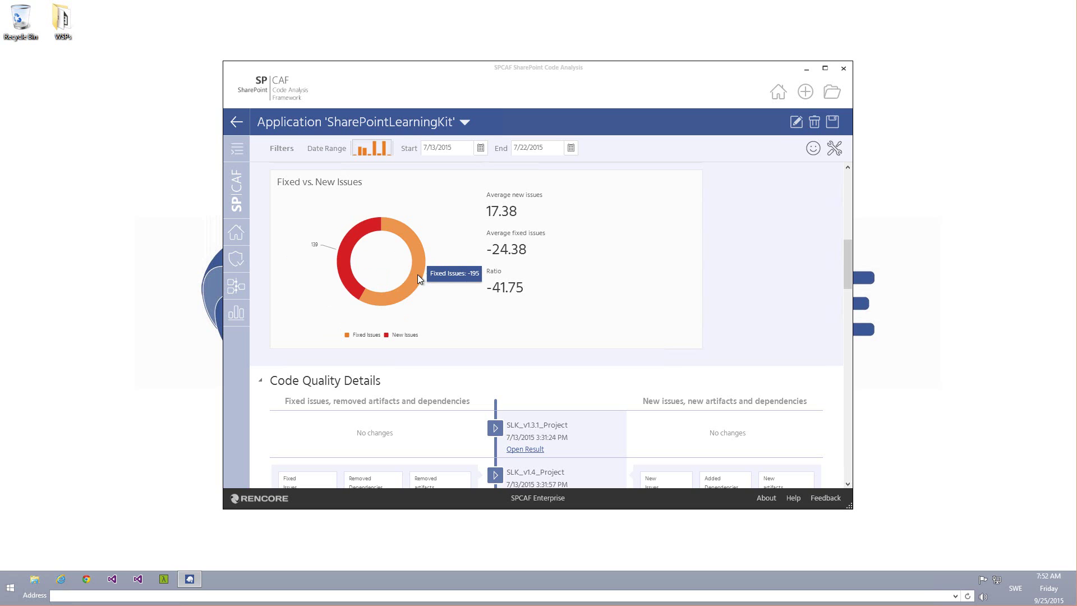
{"action": "scroll", "coordinate": [717, 282], "scroll_direction": "down", "scroll_amount": 3}
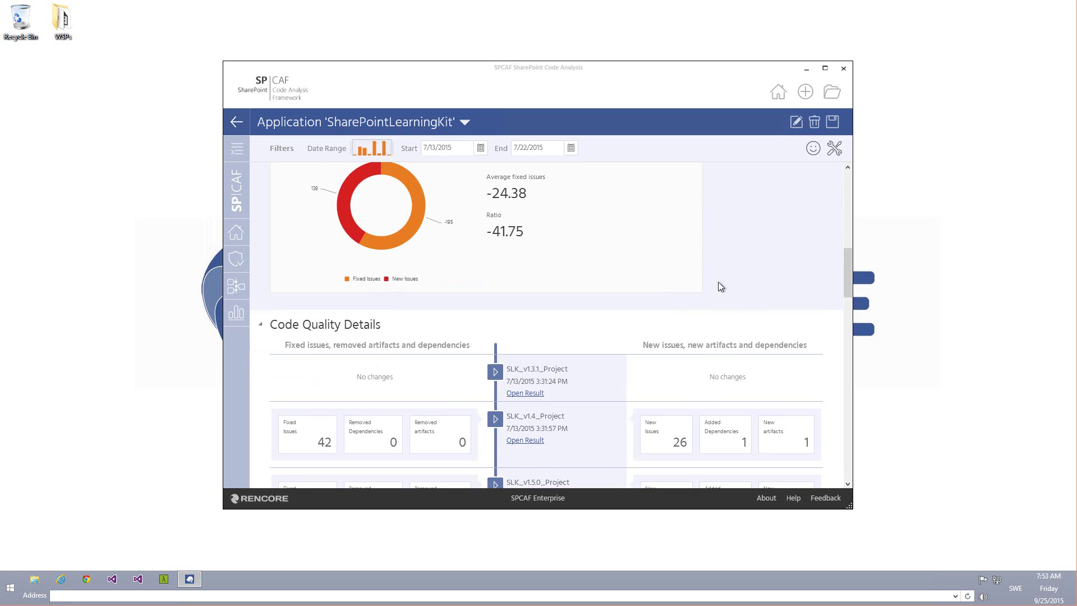
{"action": "scroll", "coordinate": [641, 306], "scroll_direction": "down", "scroll_amount": 3}
{"action": "scroll", "coordinate": [629, 308], "scroll_direction": "down", "scroll_amount": 2}
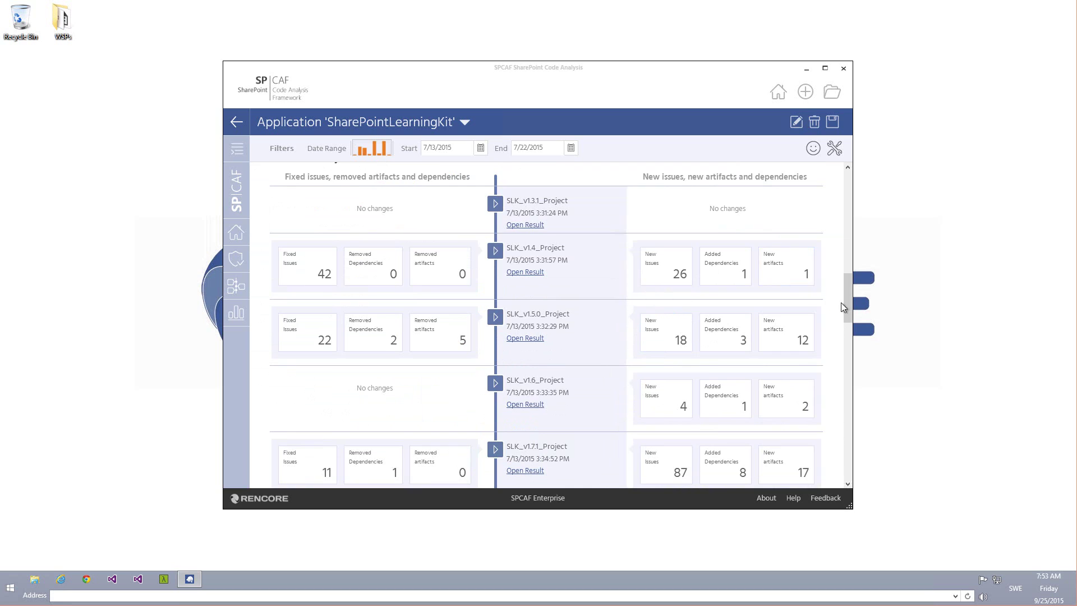
{"action": "scroll", "coordinate": [845, 291], "scroll_direction": "up", "scroll_amount": 1}
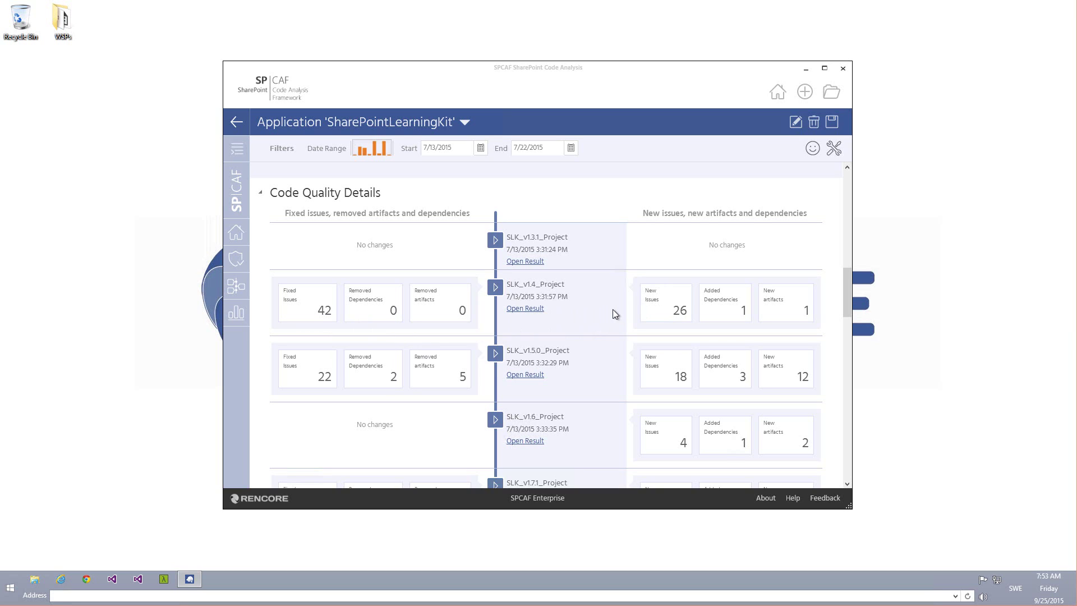
{"action": "left_click", "coordinate": [662, 309]}
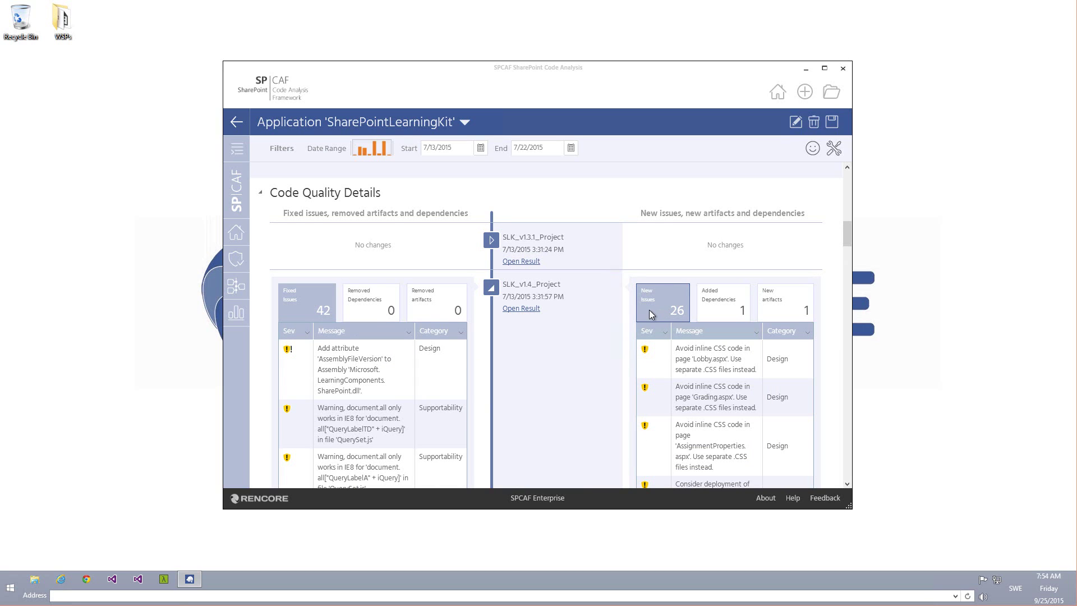
{"action": "left_click", "coordinate": [492, 288]}
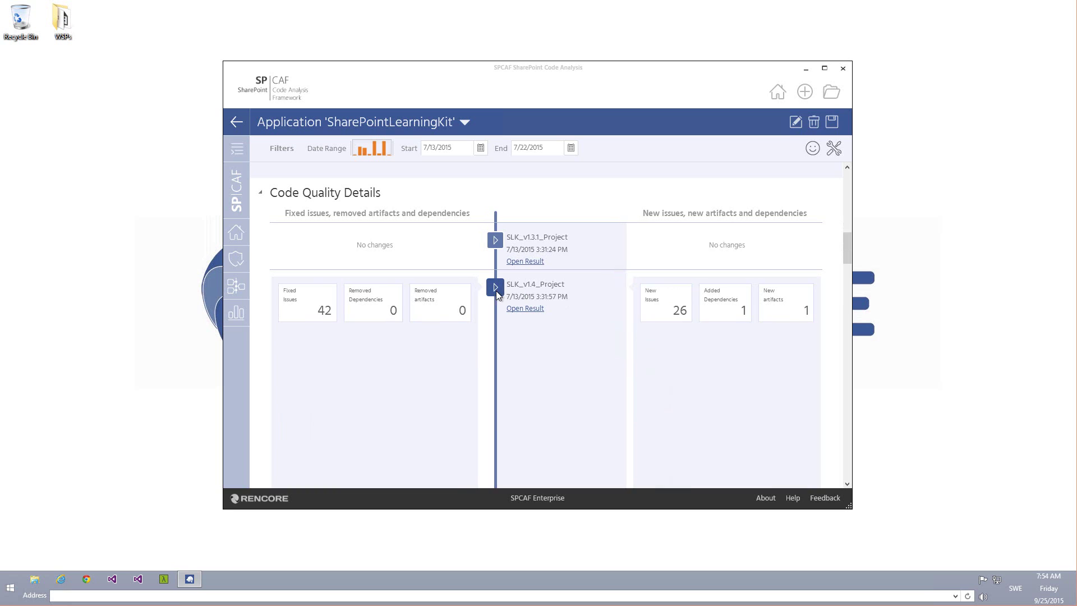
{"action": "scroll", "coordinate": [597, 314], "scroll_direction": "down", "scroll_amount": 4}
{"action": "scroll", "coordinate": [599, 326], "scroll_direction": "down", "scroll_amount": 3}
{"action": "scroll", "coordinate": [599, 333], "scroll_direction": "down", "scroll_amount": 3}
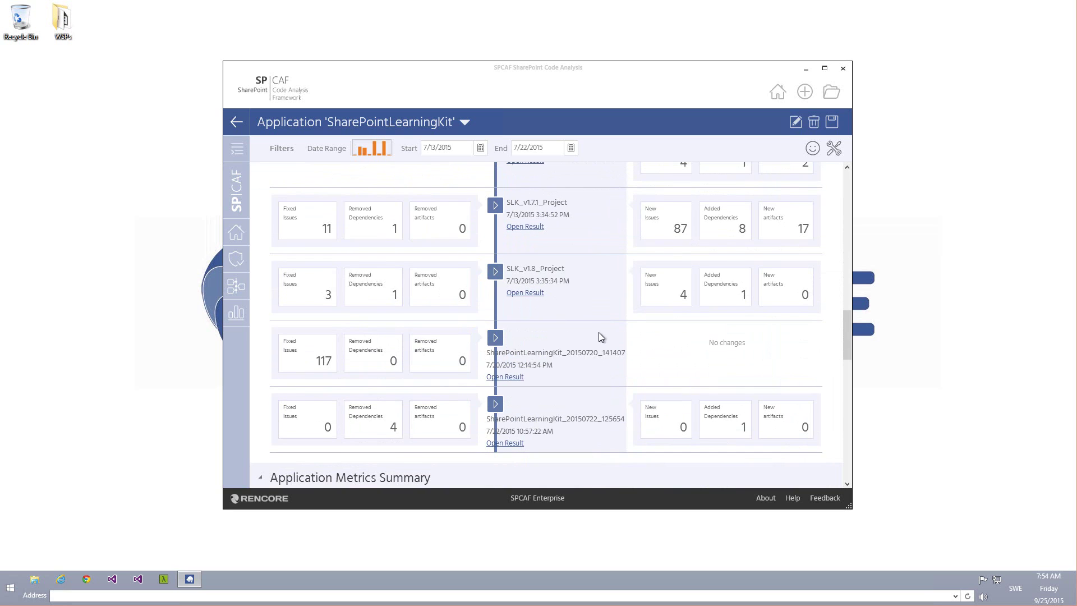
{"action": "scroll", "coordinate": [599, 334], "scroll_direction": "down", "scroll_amount": 3}
{"action": "scroll", "coordinate": [599, 334], "scroll_direction": "down", "scroll_amount": 3}
{"action": "scroll", "coordinate": [599, 334], "scroll_direction": "down", "scroll_amount": 3}
{"action": "scroll", "coordinate": [602, 345], "scroll_direction": "down", "scroll_amount": 2}
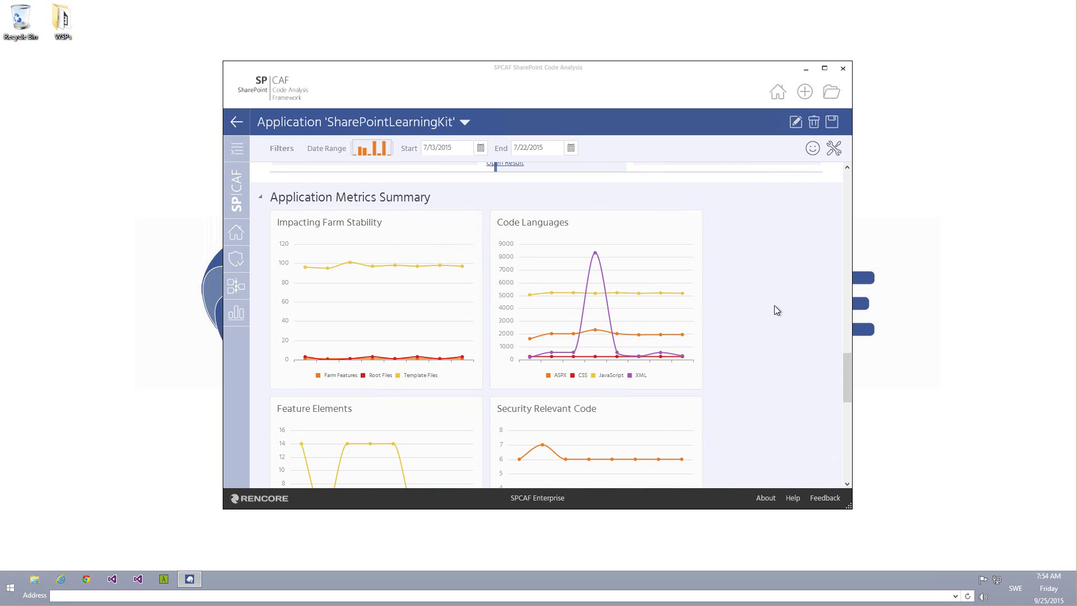
{"action": "scroll", "coordinate": [775, 306], "scroll_direction": "down", "scroll_amount": 3}
{"action": "scroll", "coordinate": [775, 306], "scroll_direction": "down", "scroll_amount": 2}
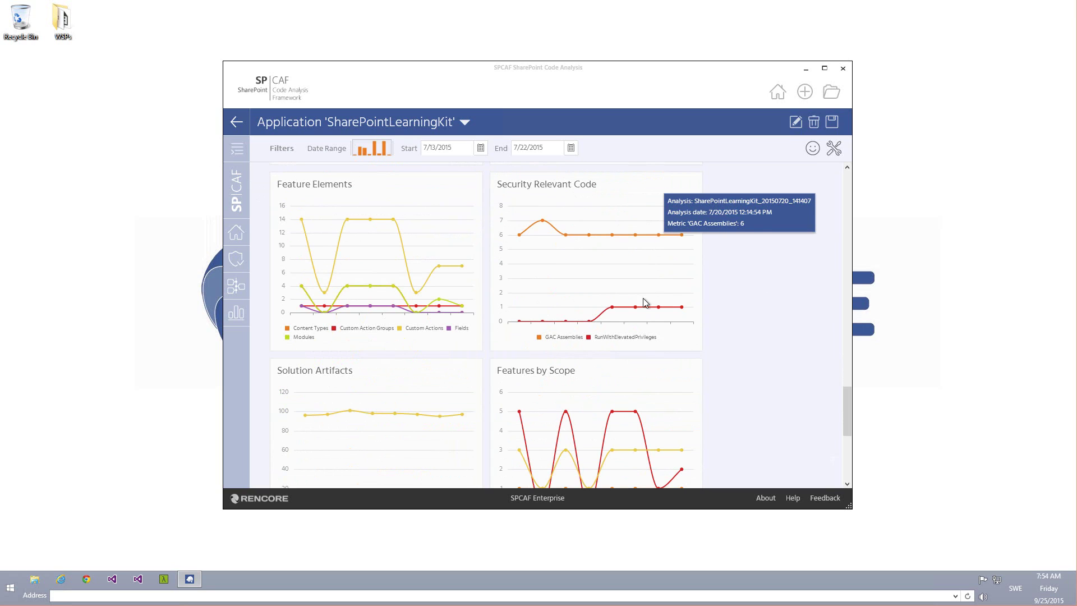
{"action": "mouse_move", "coordinate": [635, 306]}
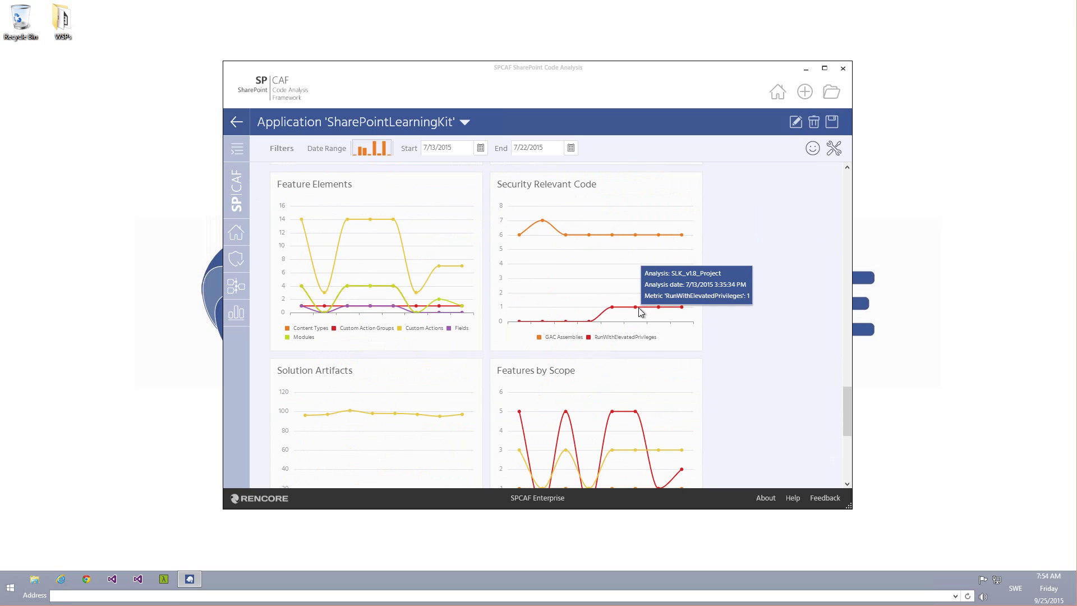
{"action": "scroll", "coordinate": [749, 328], "scroll_direction": "down", "scroll_amount": 5}
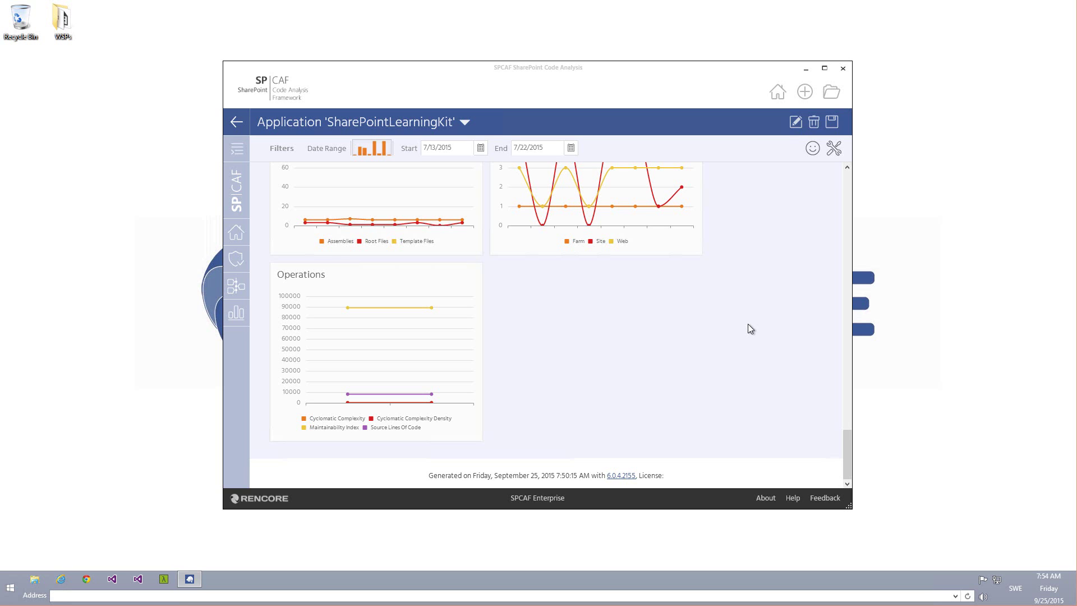
{"action": "scroll", "coordinate": [751, 328], "scroll_direction": "up", "scroll_amount": 3}
{"action": "scroll", "coordinate": [751, 329], "scroll_direction": "up", "scroll_amount": 3}
{"action": "scroll", "coordinate": [751, 328], "scroll_direction": "up", "scroll_amount": 2}
{"action": "scroll", "coordinate": [748, 324], "scroll_direction": "up", "scroll_amount": 3}
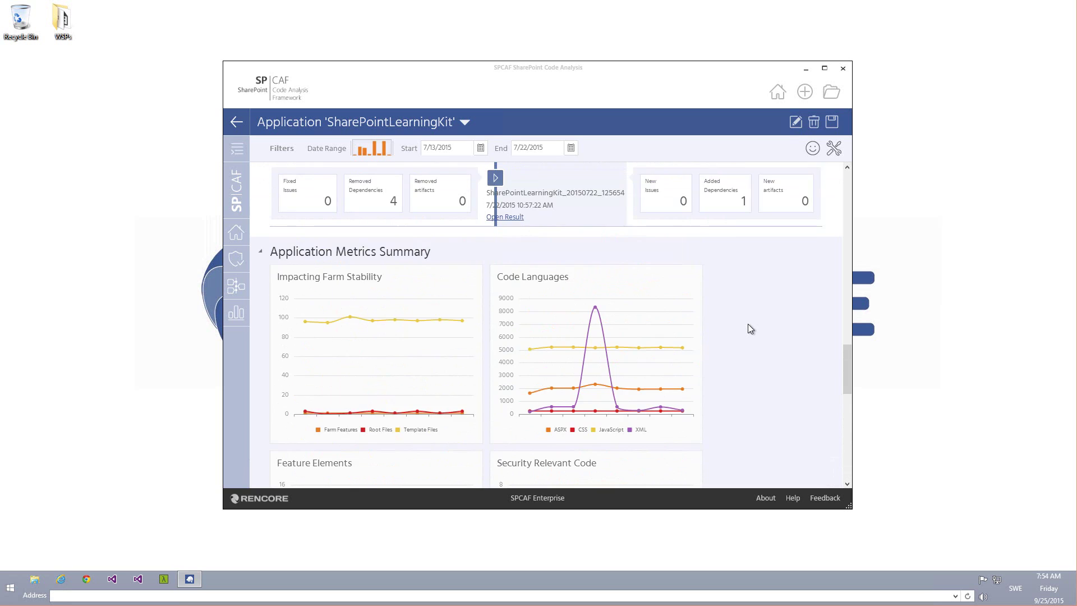
{"action": "scroll", "coordinate": [748, 323], "scroll_direction": "up", "scroll_amount": 3}
{"action": "scroll", "coordinate": [748, 324], "scroll_direction": "up", "scroll_amount": 3}
{"action": "scroll", "coordinate": [748, 324], "scroll_direction": "up", "scroll_amount": 2}
{"action": "scroll", "coordinate": [748, 324], "scroll_direction": "up", "scroll_amount": 4}
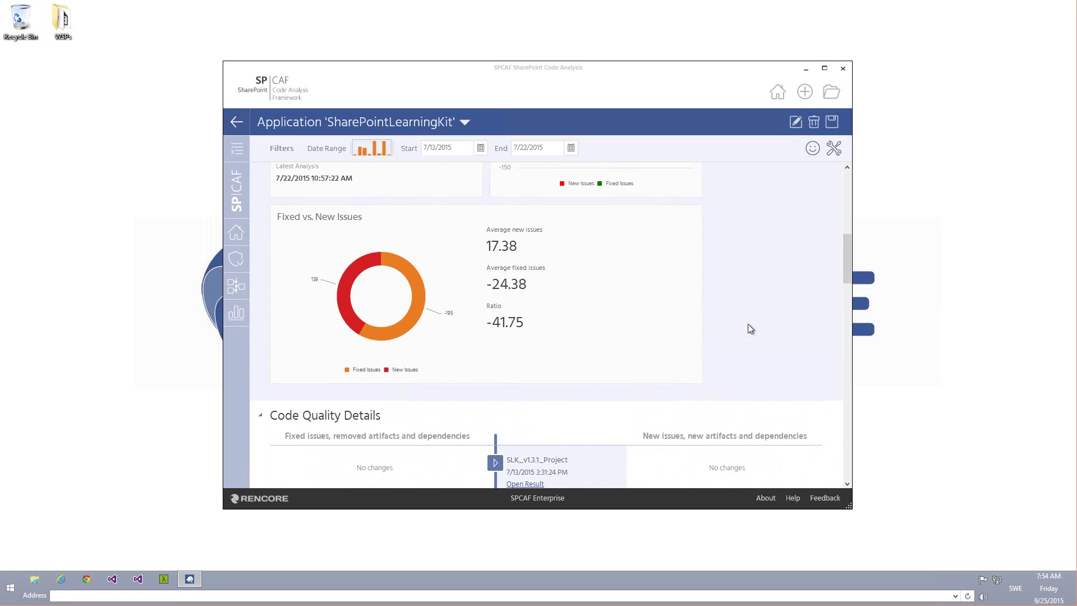
{"action": "scroll", "coordinate": [748, 323], "scroll_direction": "up", "scroll_amount": 2}
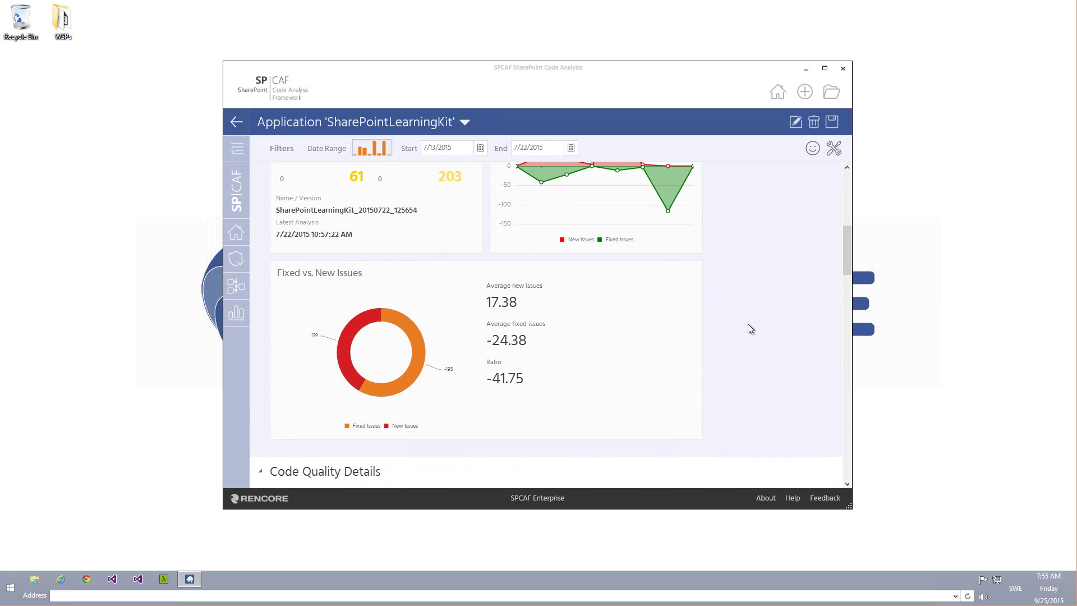